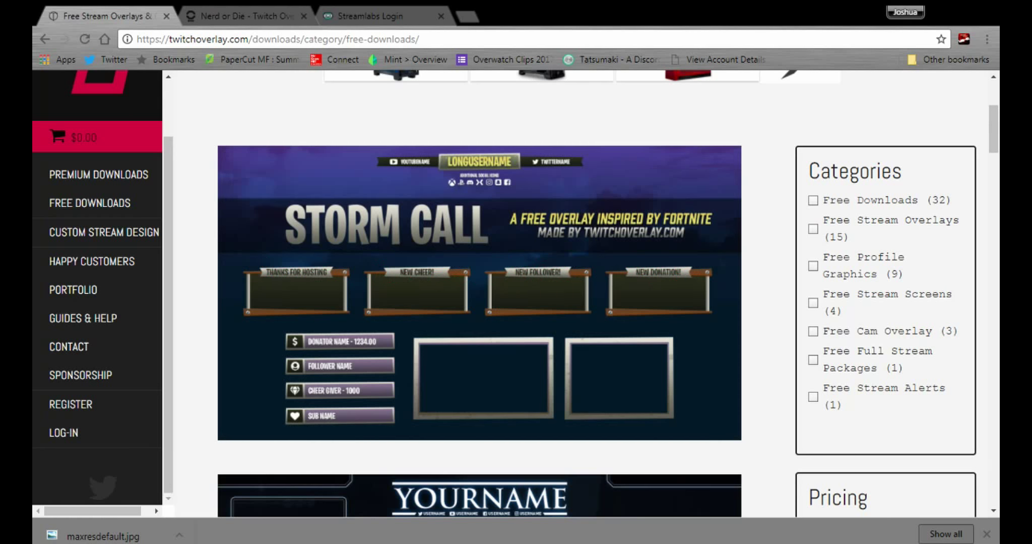
Step: Return to the Twitch Overlay free downloads category listing
left_click_drag(420, 39, 145, 38)
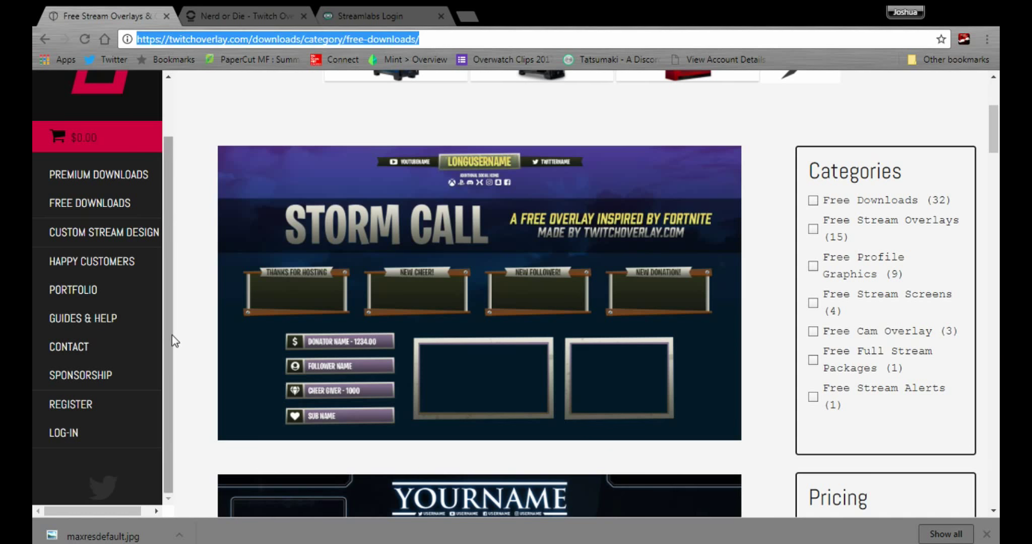
left_click(188, 313)
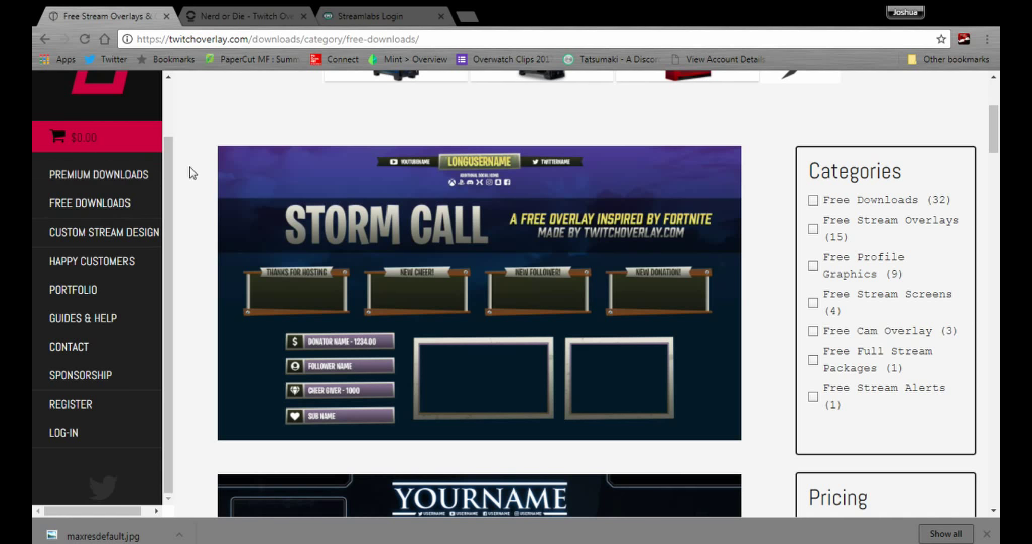
left_click(121, 207)
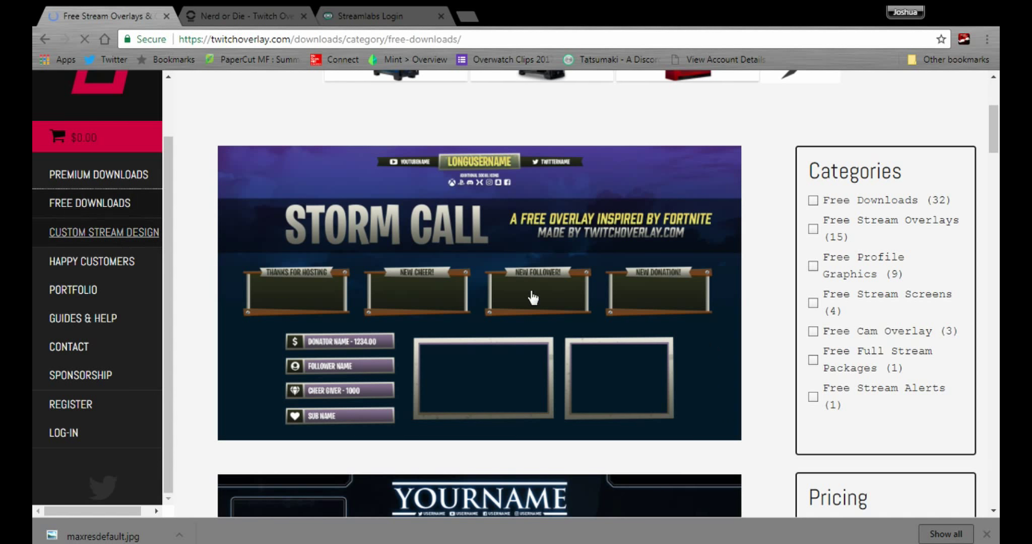
scroll(517, 201, "down", 3)
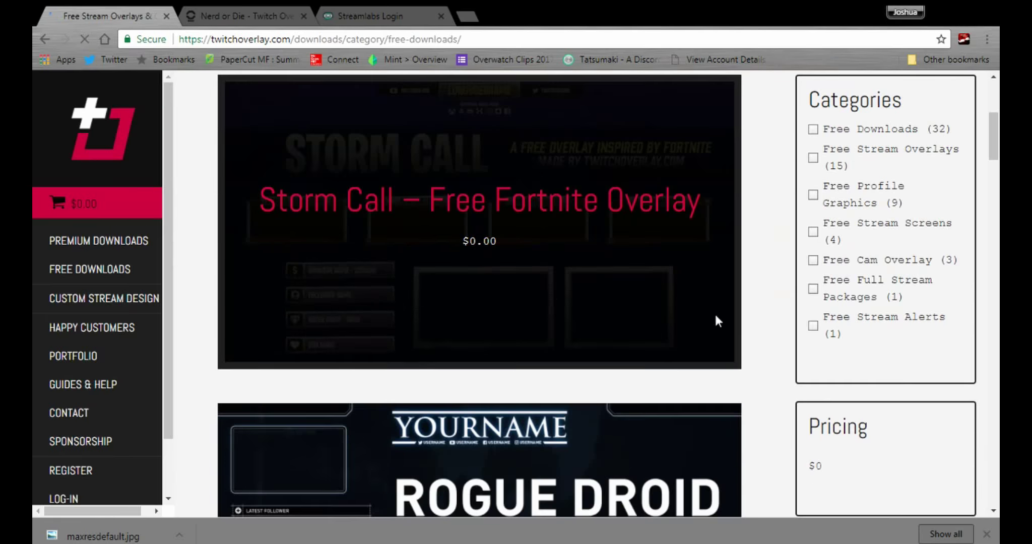
scroll(202, 364, "down", 3)
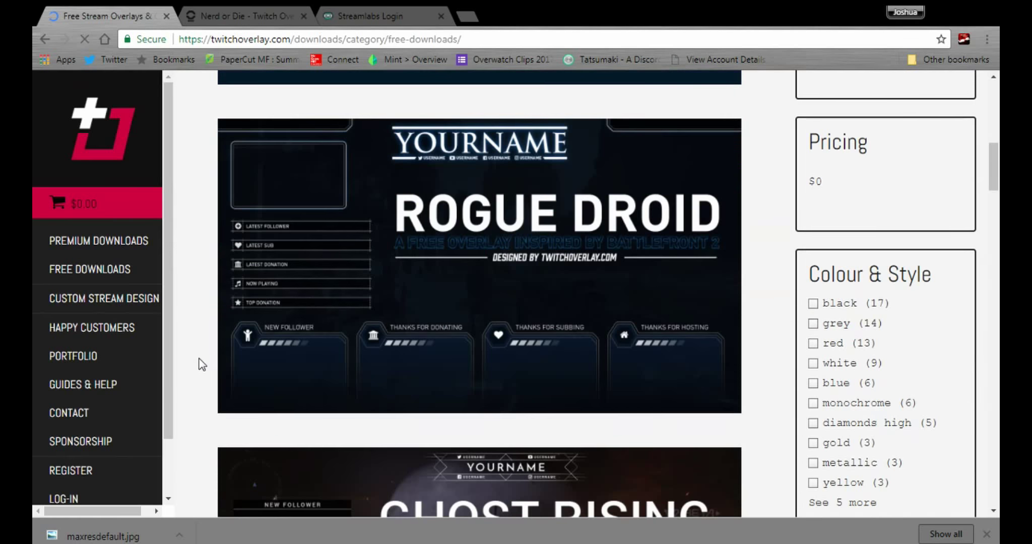
scroll(219, 285, "down", 3)
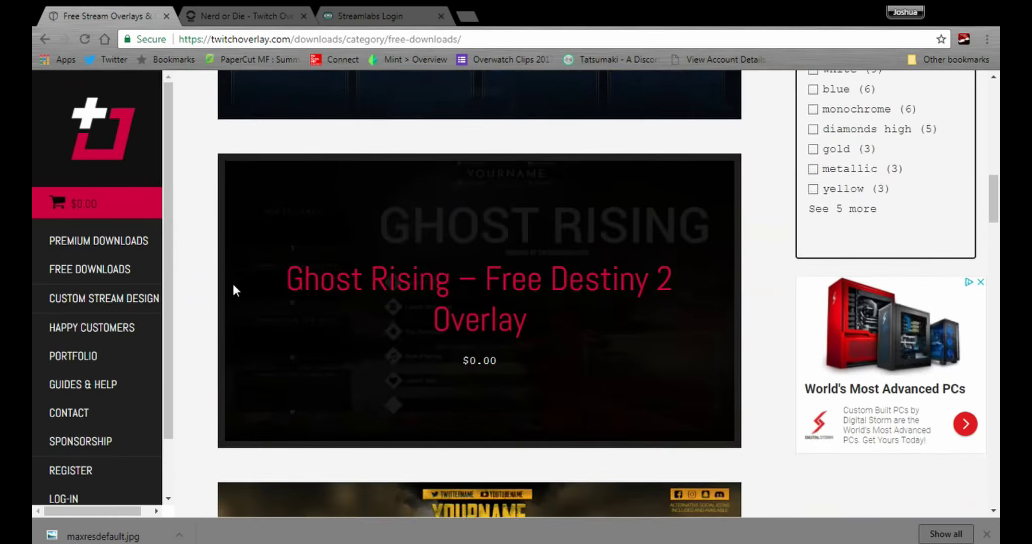
scroll(232, 282, "down", 3)
scroll(221, 314, "down", 3)
scroll(228, 313, "down", 5)
scroll(222, 318, "down", 3)
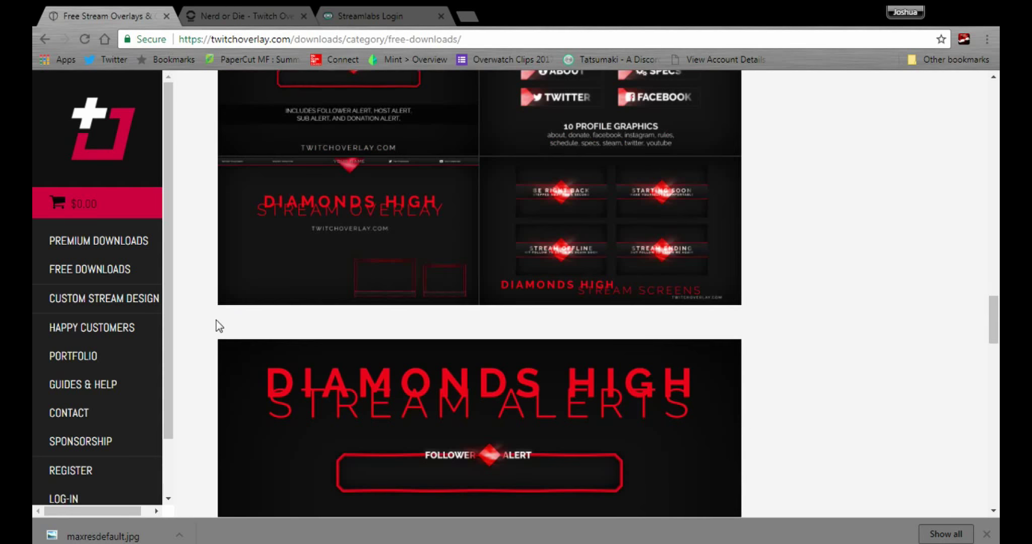
scroll(216, 320, "up", 4)
scroll(484, 387, "down", 3)
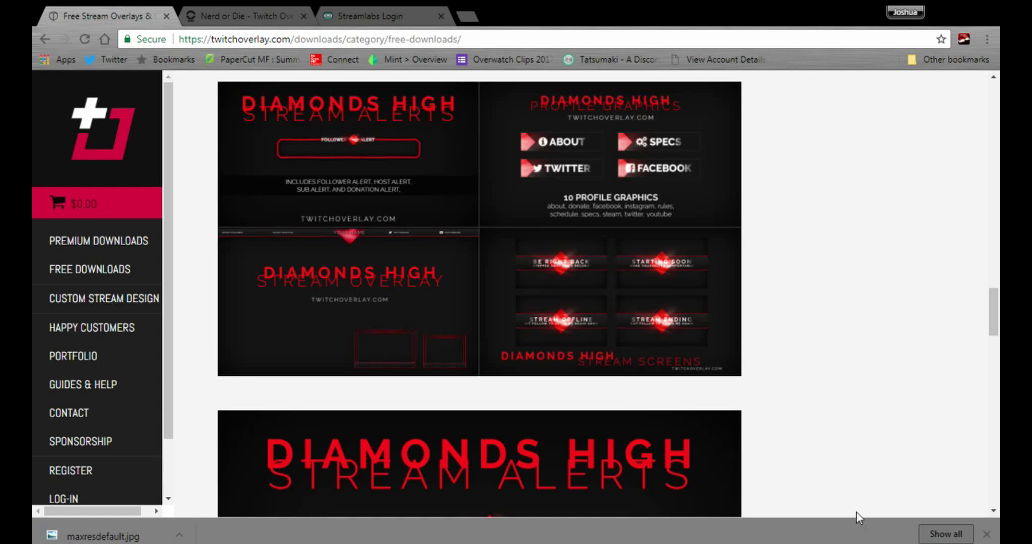
scroll(886, 303, "down", 3)
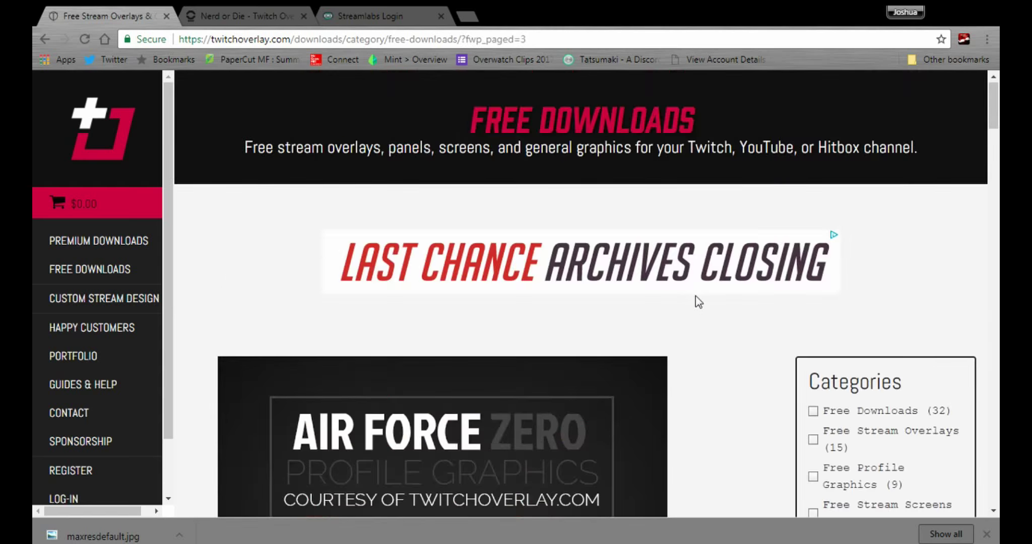
scroll(694, 298, "down", 3)
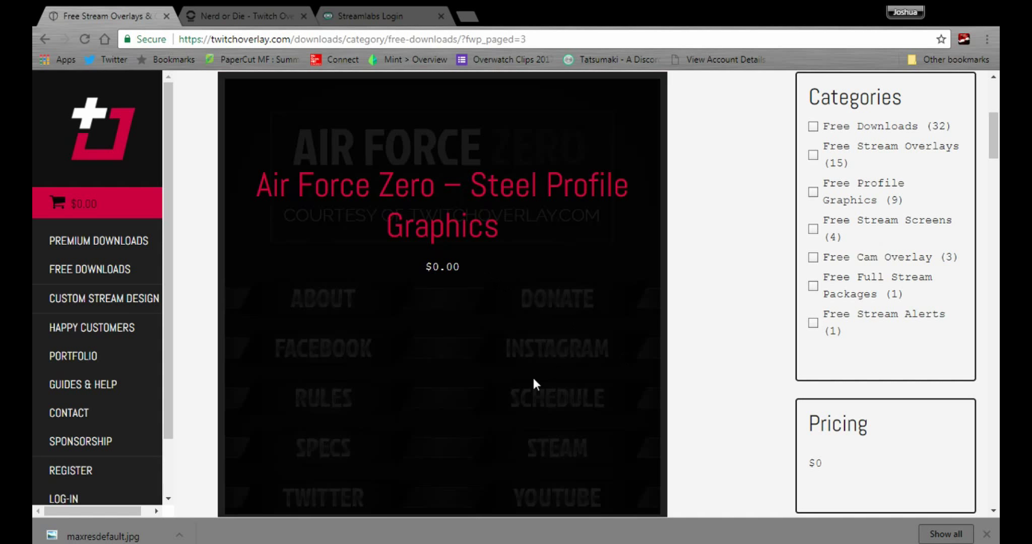
Step: Check out the Air Force Zero – Steel Profile Graphics for free
left_click(413, 240)
scroll(596, 345, "down", 2)
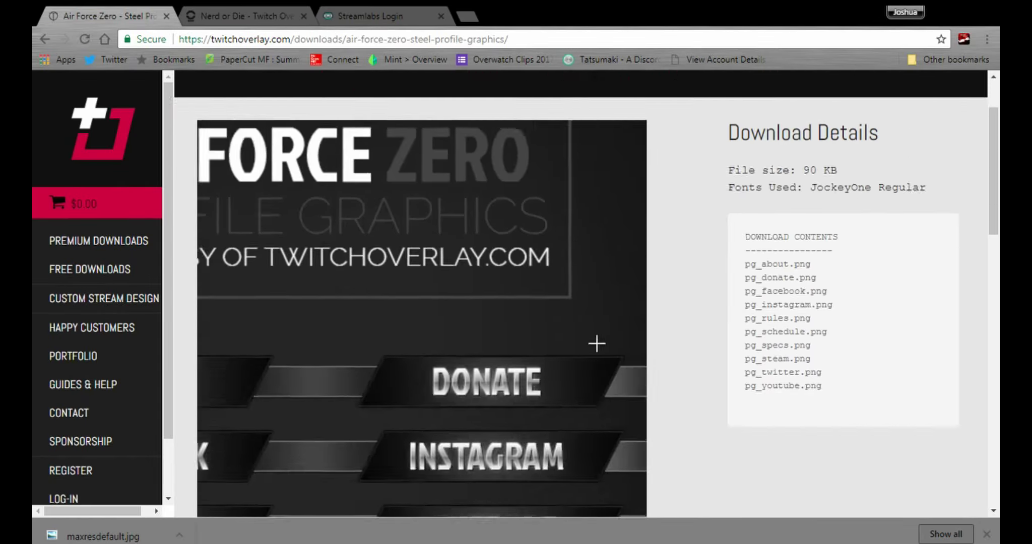
scroll(597, 345, "down", 3)
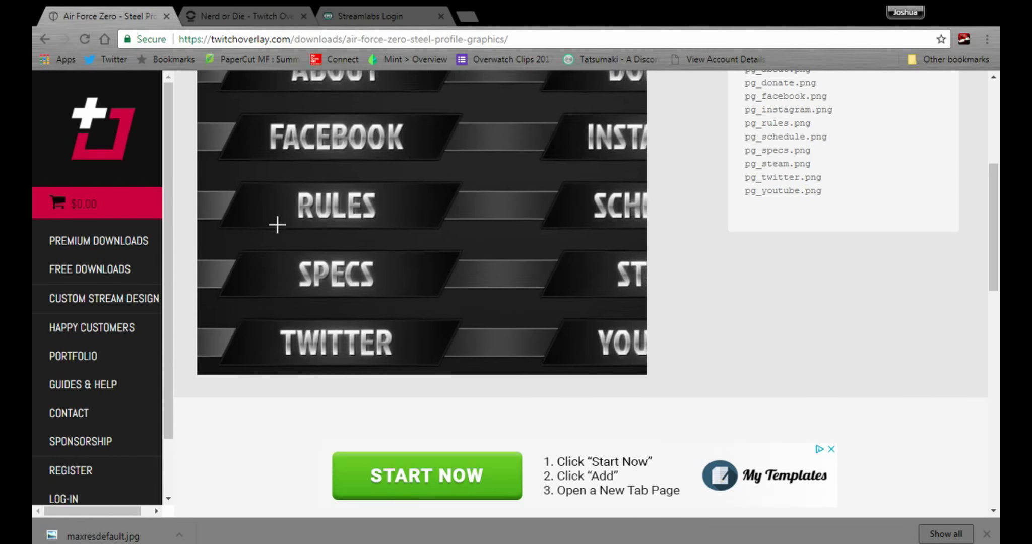
scroll(276, 224, "up", 3)
scroll(564, 322, "down", 5)
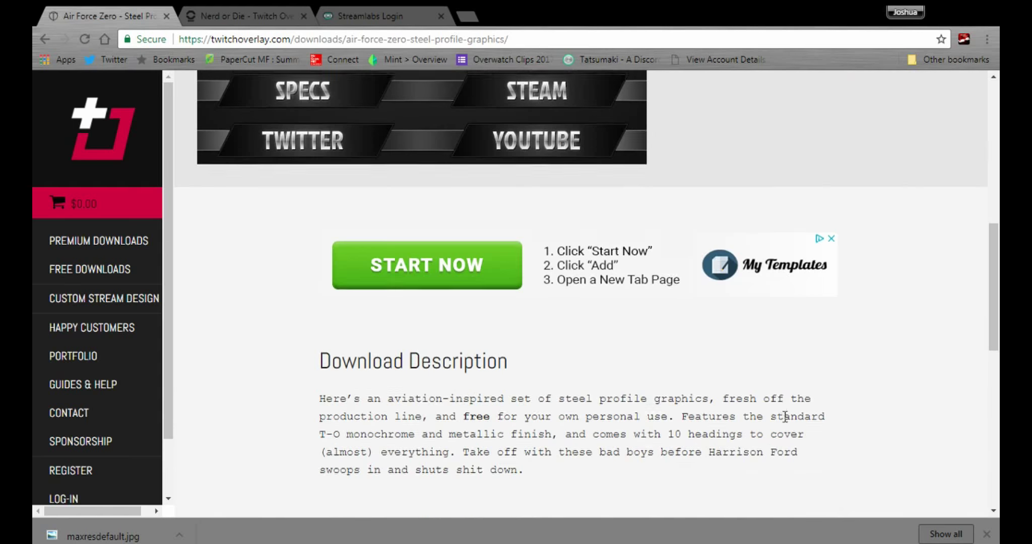
scroll(404, 322, "down", 2)
scroll(371, 290, "down", 2)
scroll(371, 290, "down", 3)
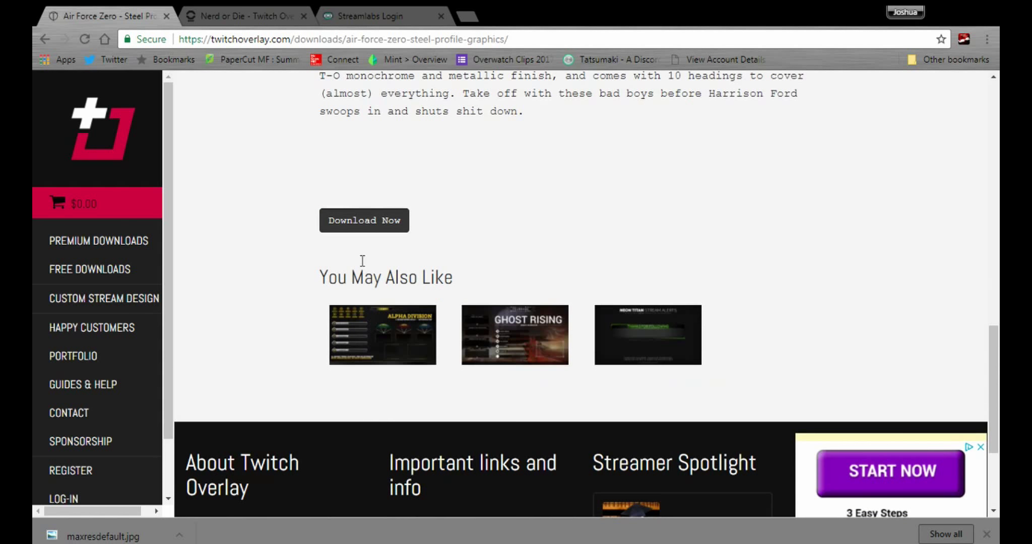
left_click(358, 228)
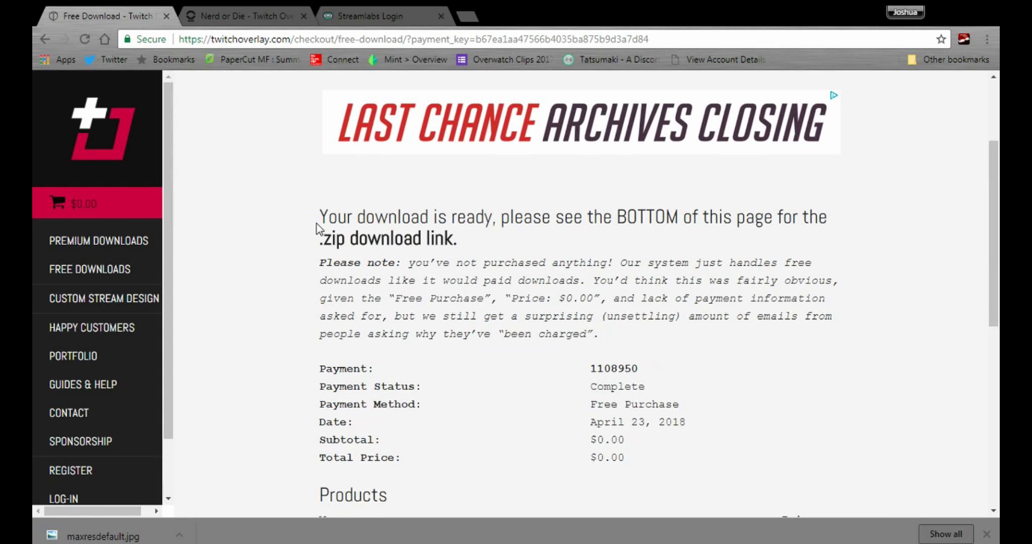
left_click_drag(321, 239, 398, 242)
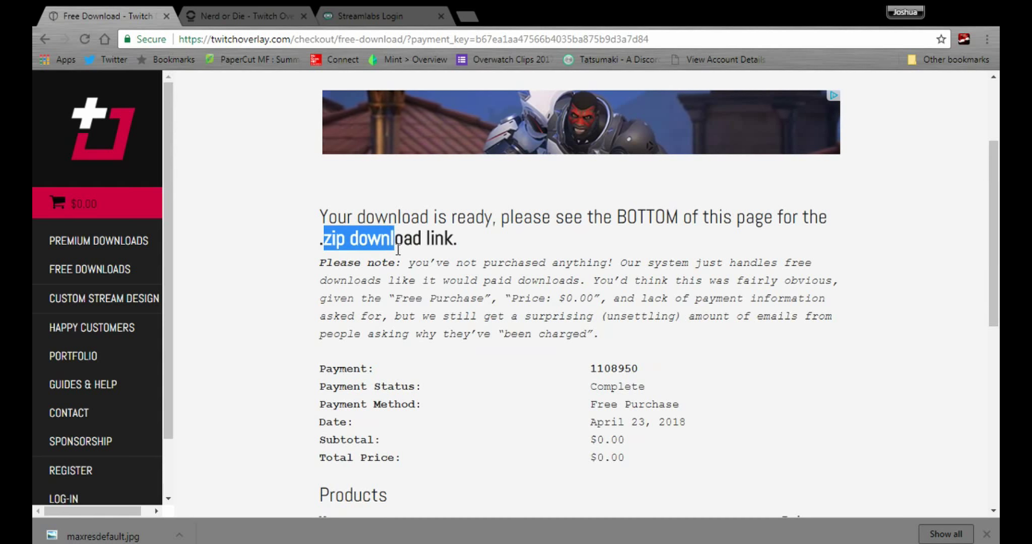
left_click(484, 387)
scroll(500, 387, "down", 2)
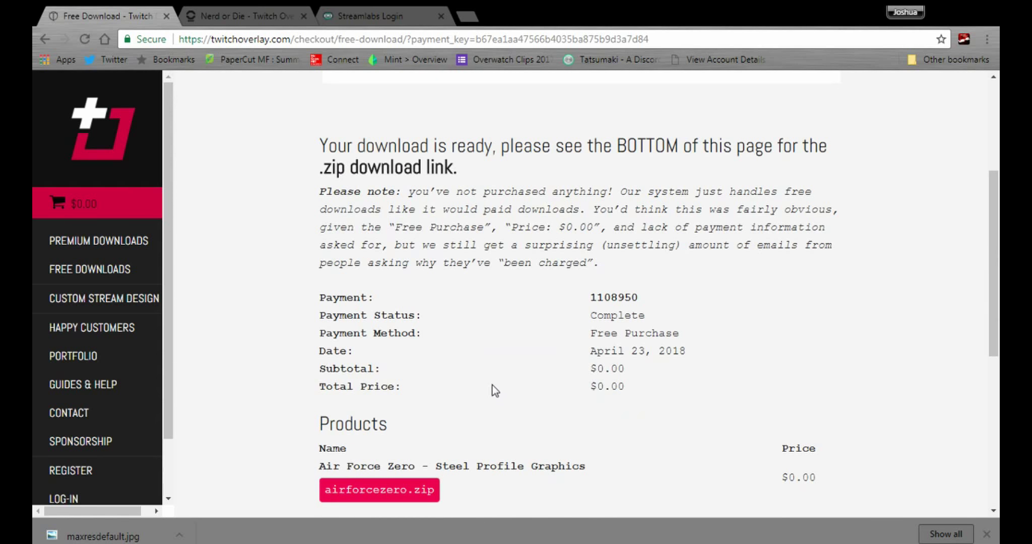
Step: Review the payment details and download airforcezero.zip
left_click_drag(428, 319, 314, 297)
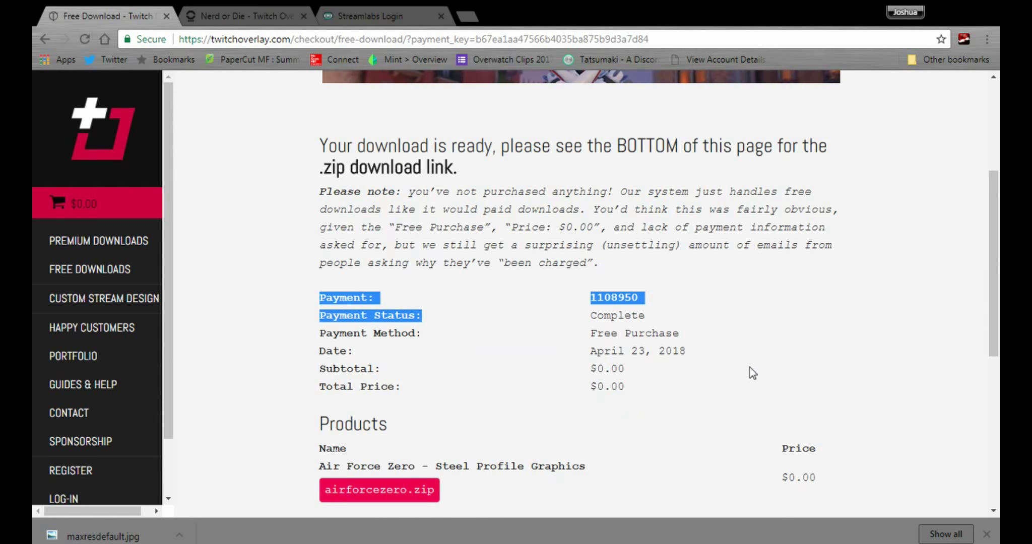
left_click_drag(686, 333, 540, 340)
left_click_drag(694, 354, 492, 359)
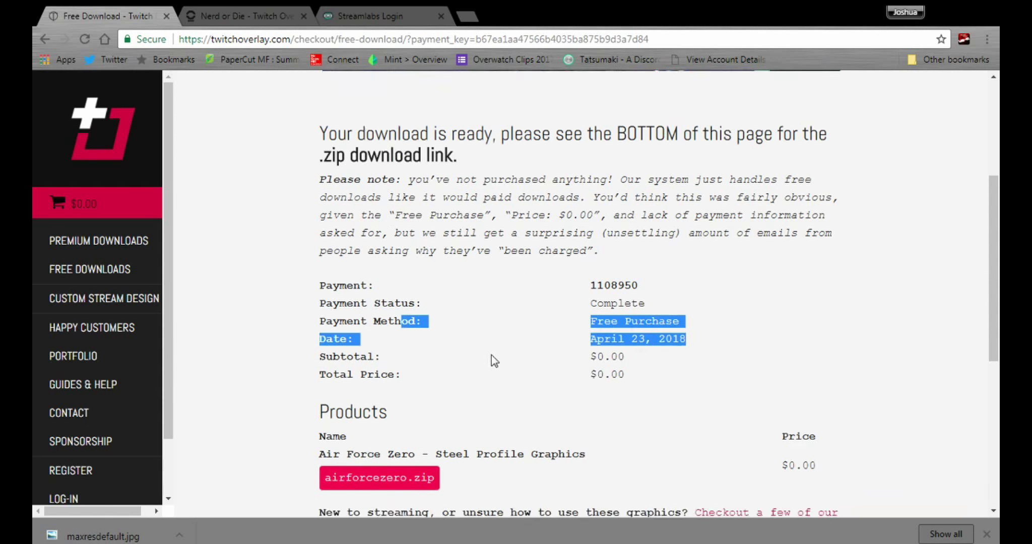
scroll(492, 358, "down", 4)
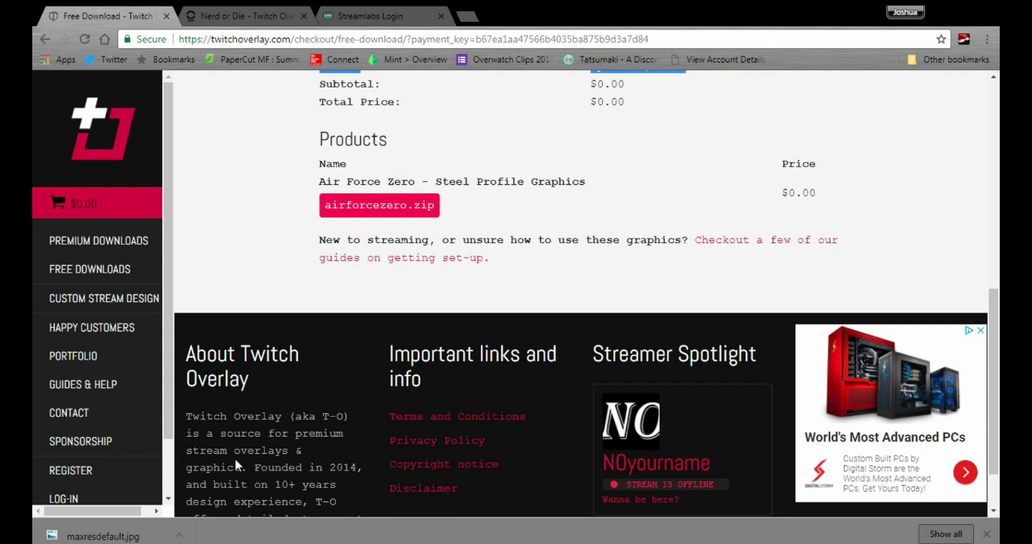
left_click(102, 536)
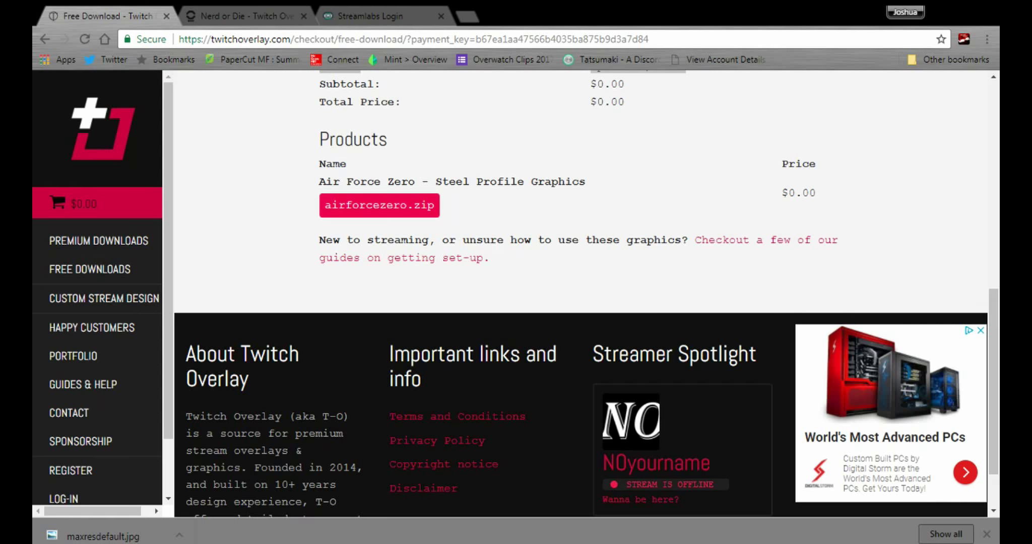
scroll(516, 323, "up", 10)
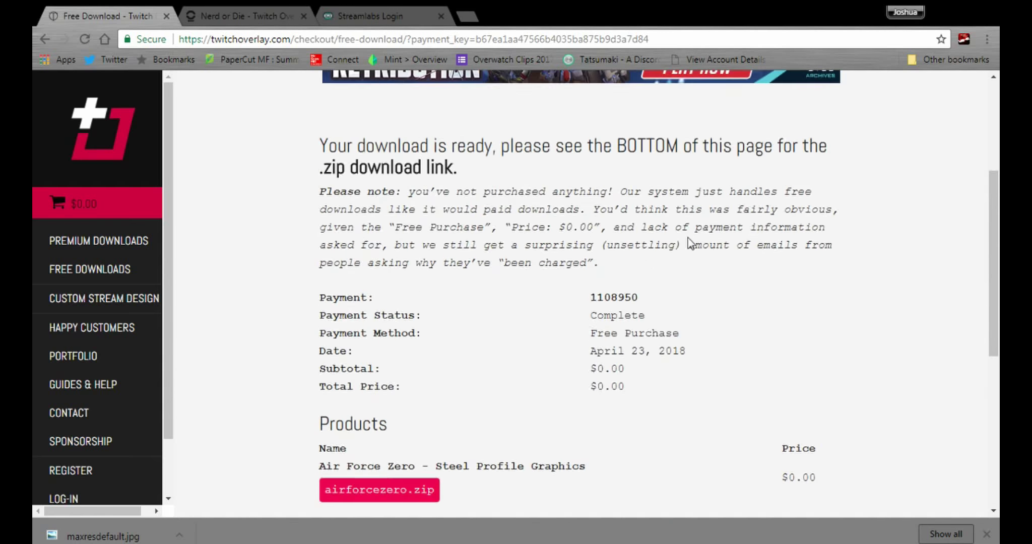
scroll(427, 266, "down", 1)
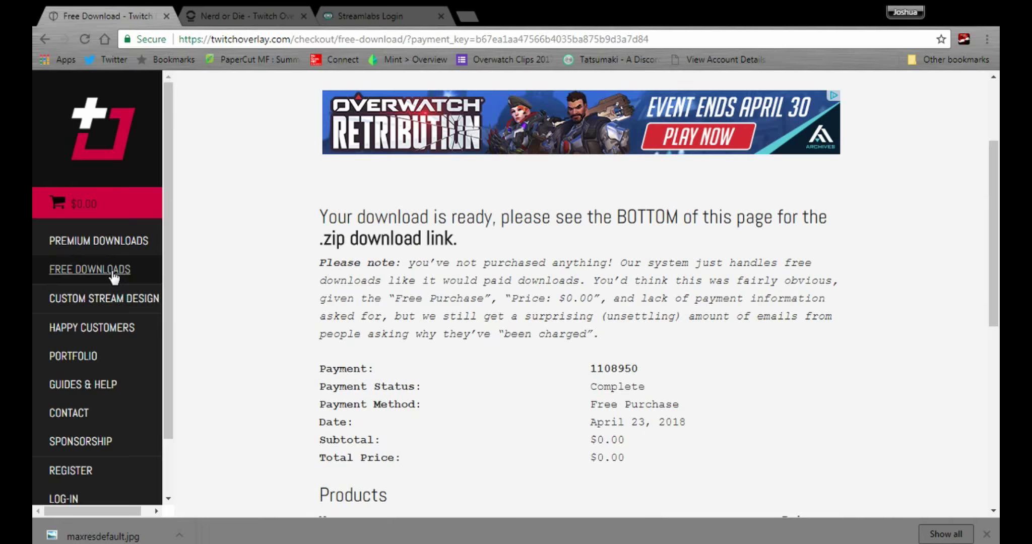
scroll(265, 253, "up", 1)
scroll(516, 322, "down", 3)
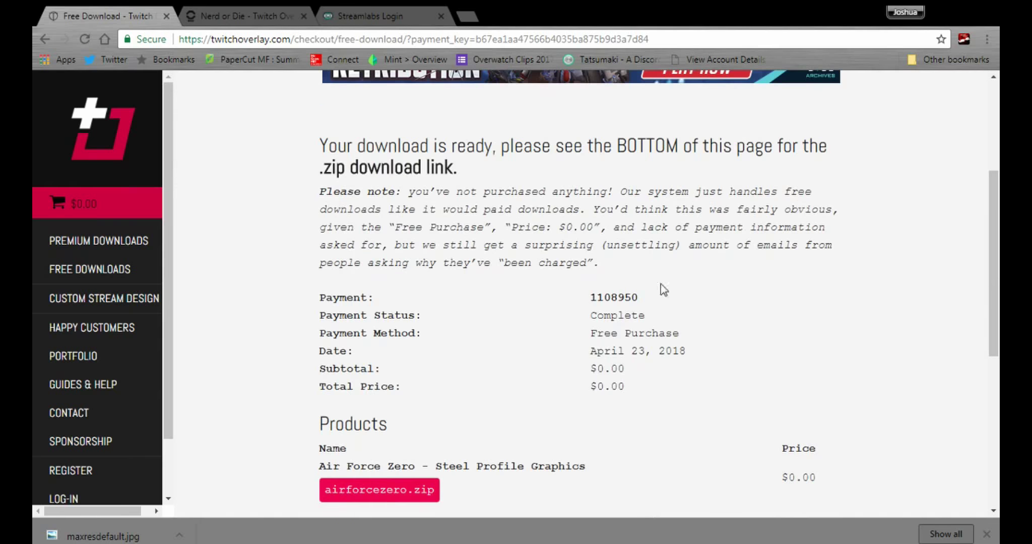
Step: Switch to the nerdordie.com homepage tab
left_click(242, 15)
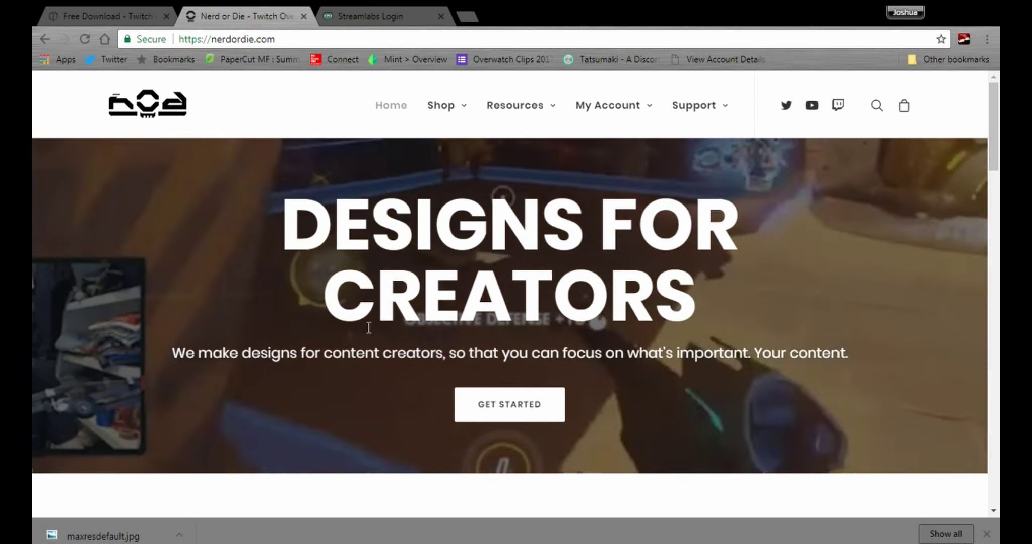
scroll(404, 337, "down", 3)
scroll(405, 337, "down", 3)
scroll(405, 337, "down", 2)
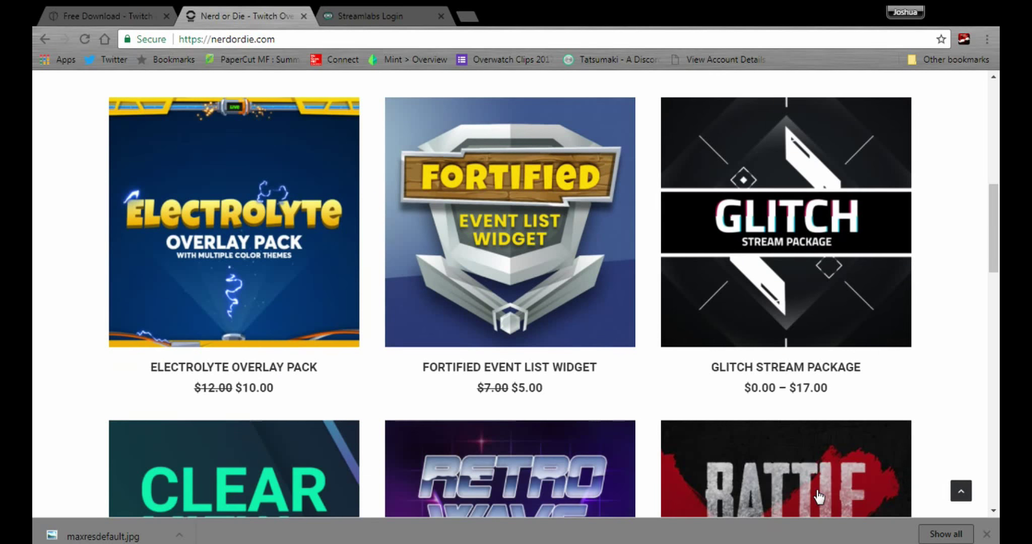
scroll(363, 339, "down", 3)
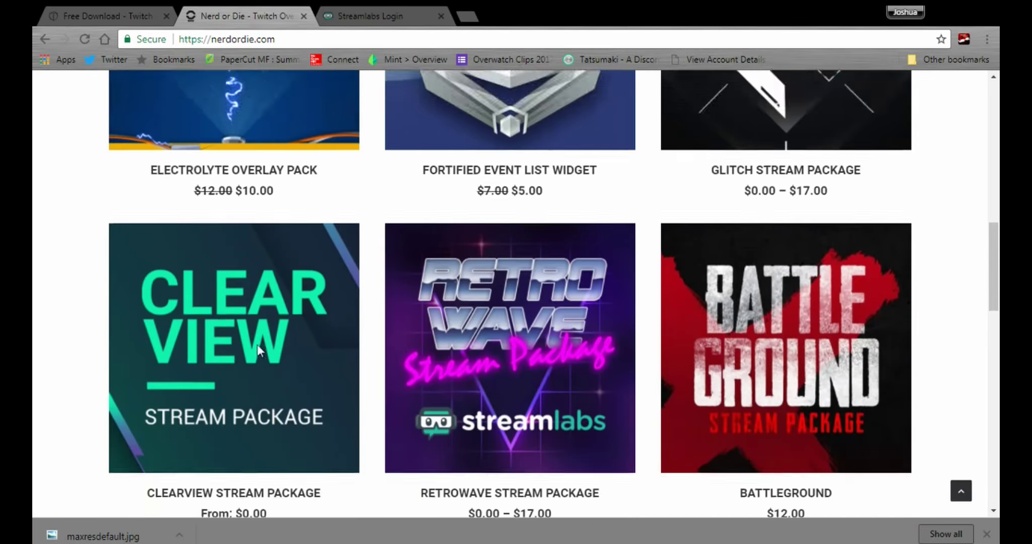
scroll(422, 493, "up", 3)
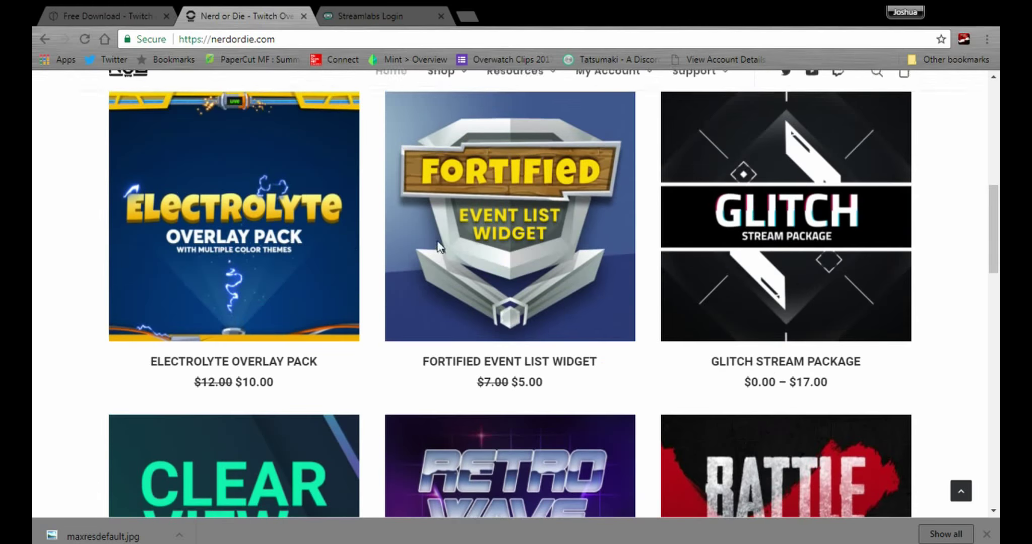
scroll(323, 363, "up", 3)
scroll(242, 354, "up", 4)
scroll(179, 349, "up", 3)
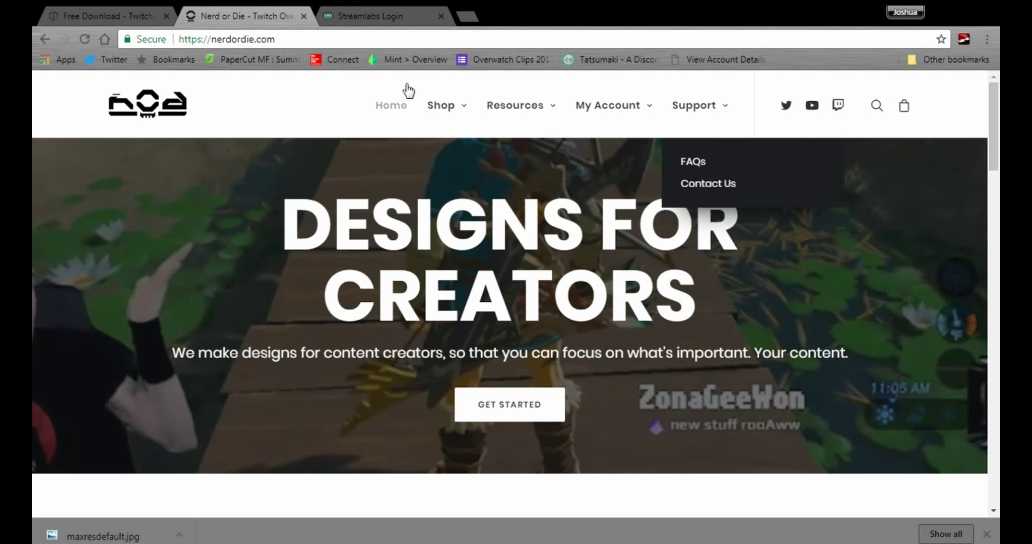
mouse_move(446, 72)
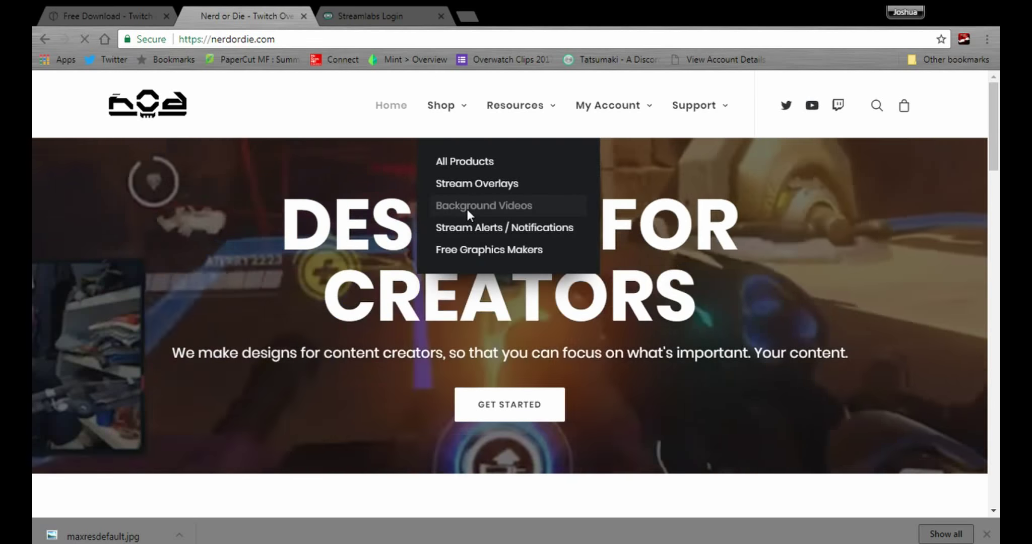
scroll(346, 411, "down", 5)
scroll(345, 390, "down", 1)
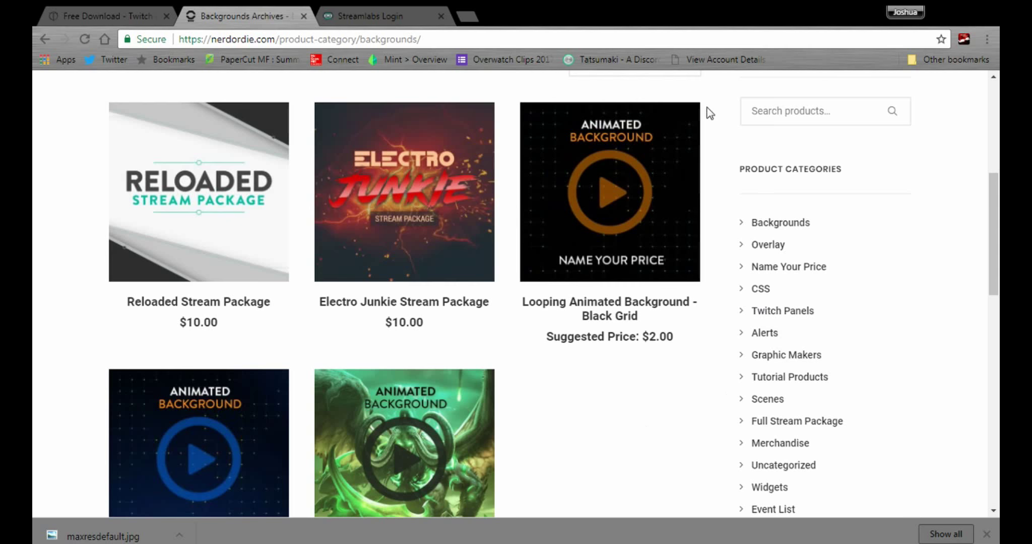
mouse_move(609, 192)
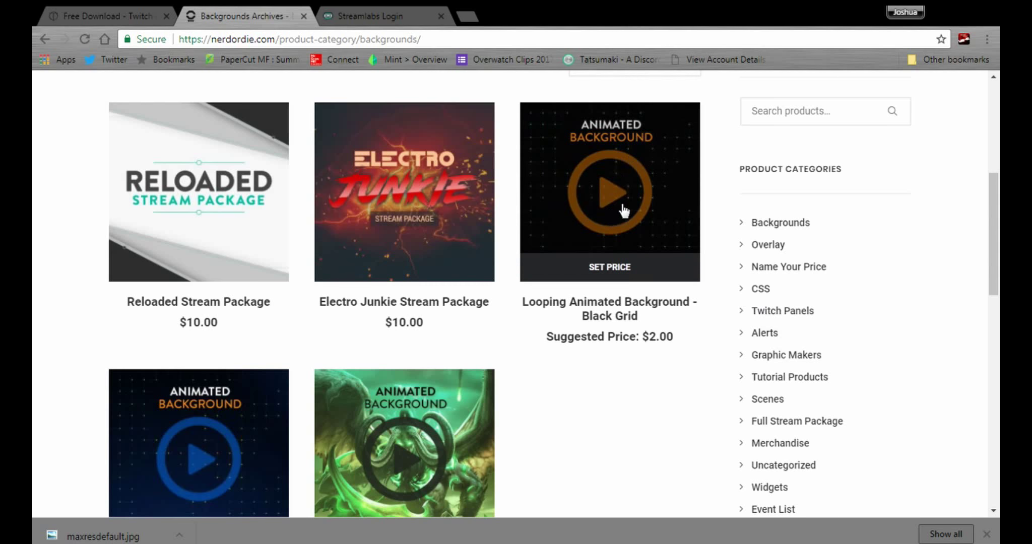
scroll(529, 322, "down", 3)
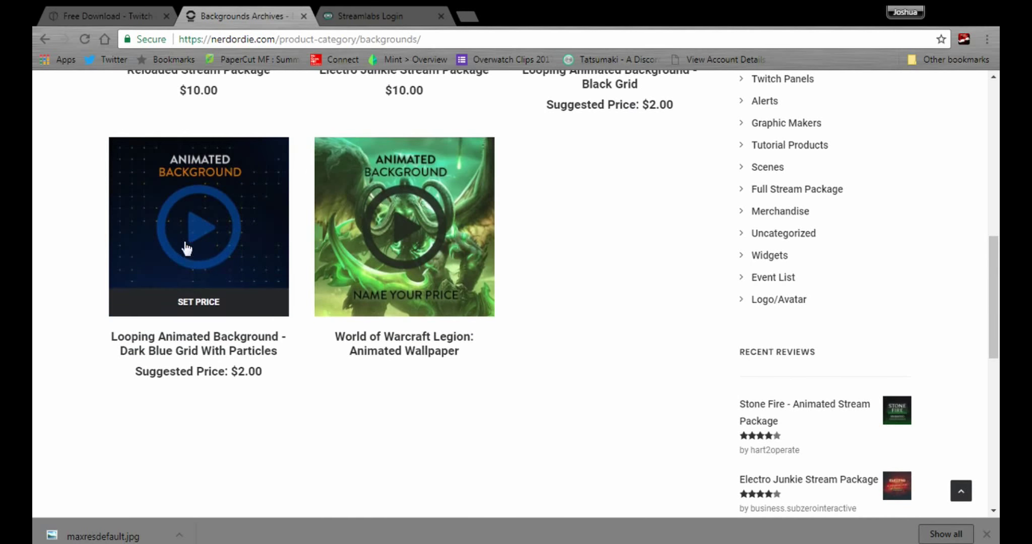
scroll(186, 245, "up", 2)
scroll(187, 246, "up", 2)
scroll(187, 246, "down", 1)
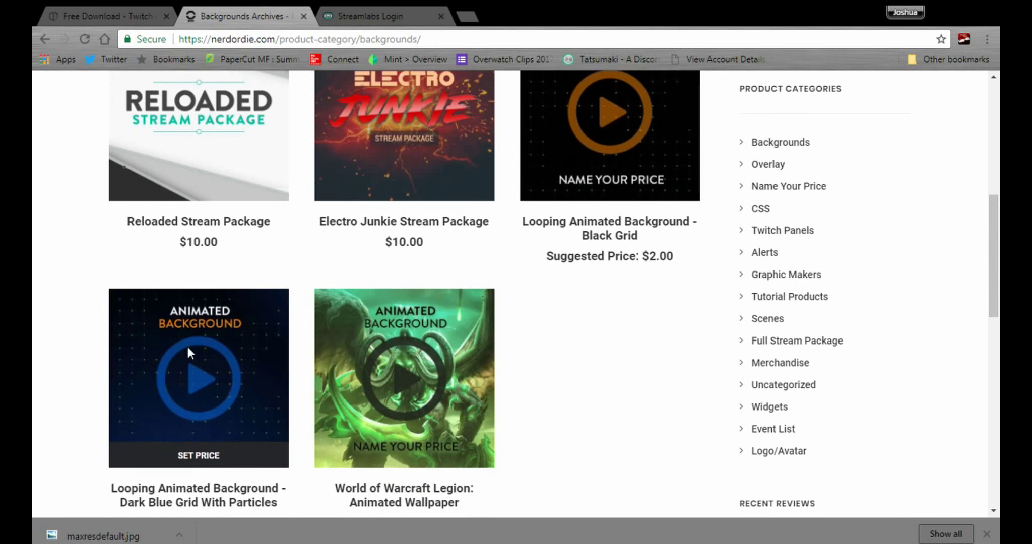
Step: Add the Dark Blue Grid With Particles background to the cart at $0.00 and check out
left_click(218, 488)
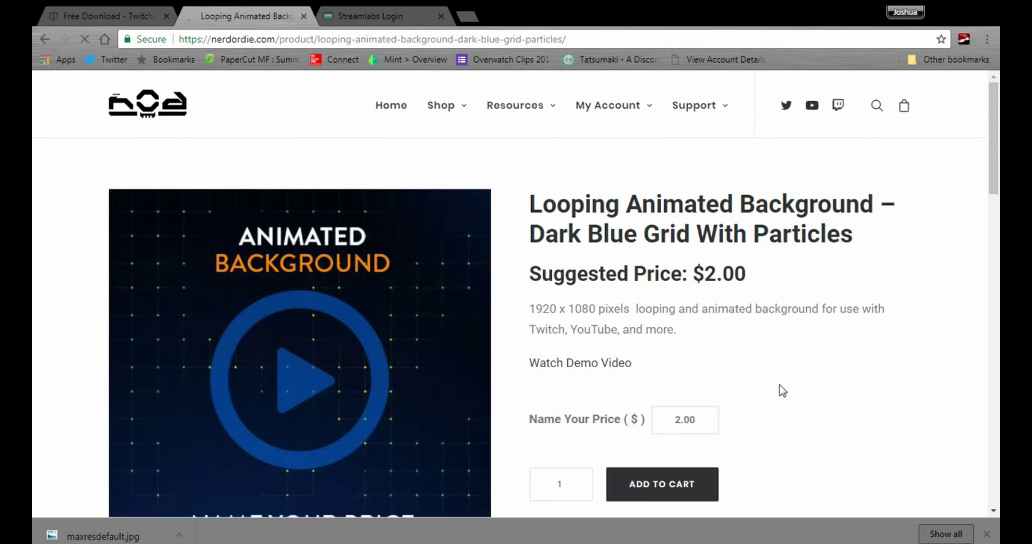
scroll(782, 391, "down", 1)
scroll(758, 387, "down", 2)
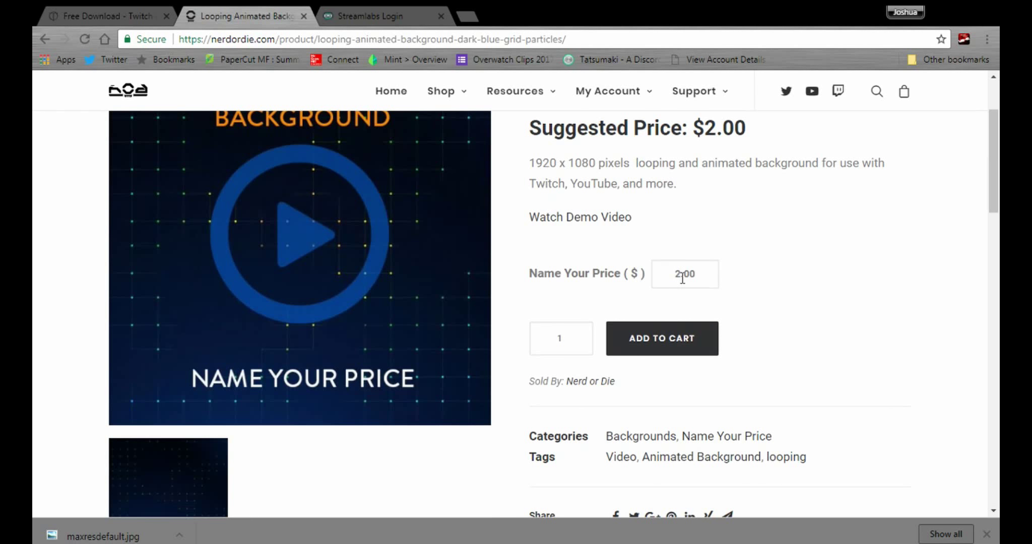
left_click(681, 277)
key("BackSpace")
type("0")
left_click(661, 338)
scroll(776, 344, "down", 3)
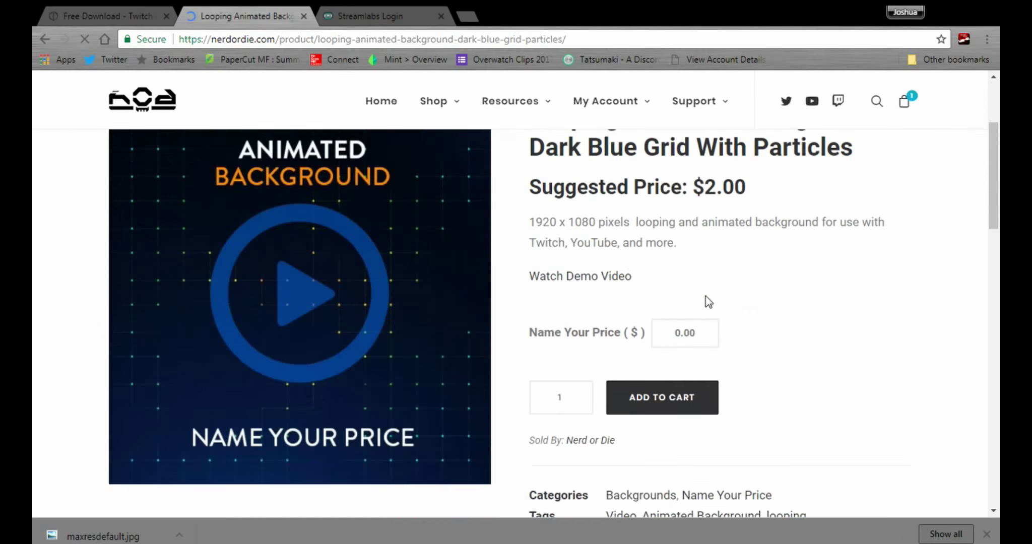
scroll(775, 344, "down", 3)
scroll(545, 329, "up", 4)
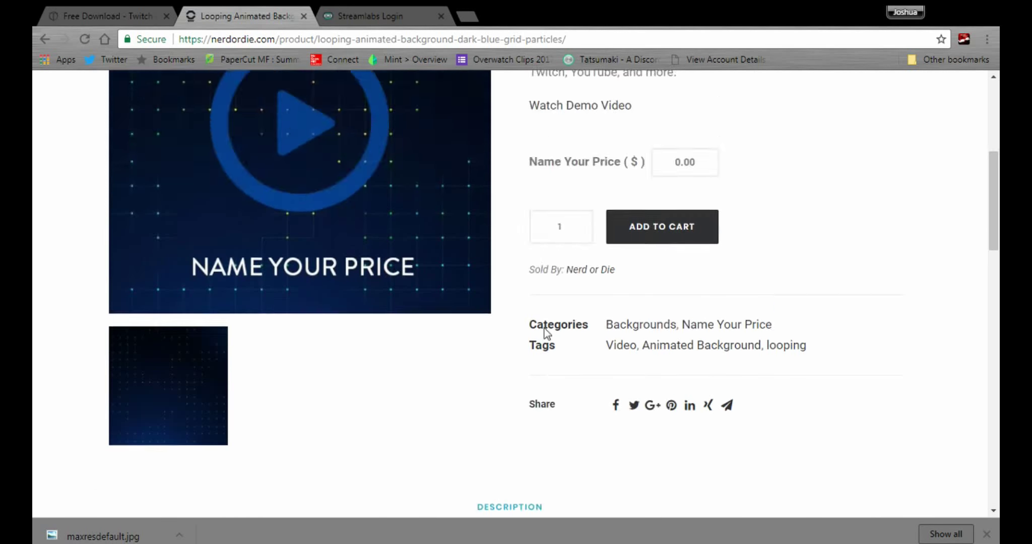
scroll(626, 329, "up", 3)
left_click(910, 106)
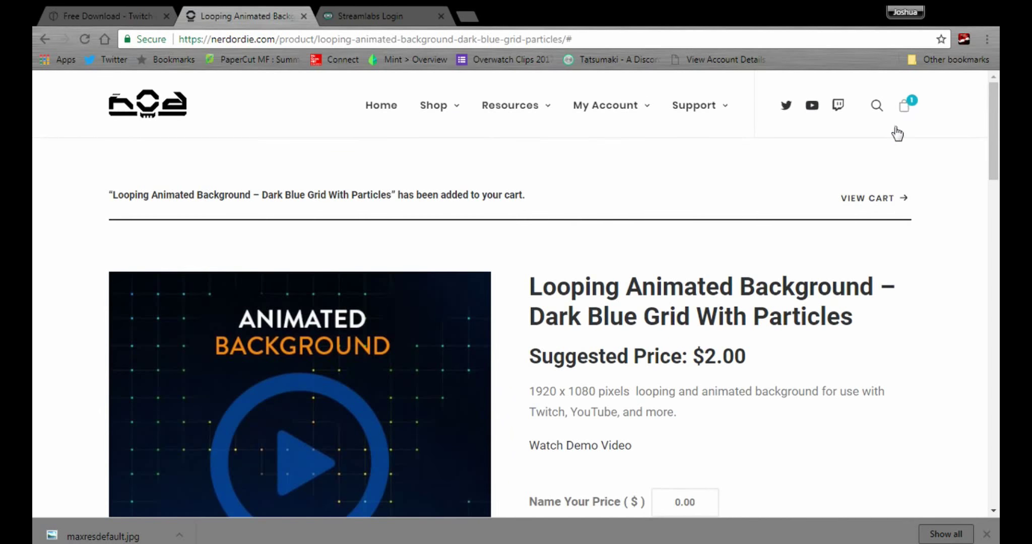
mouse_move(905, 105)
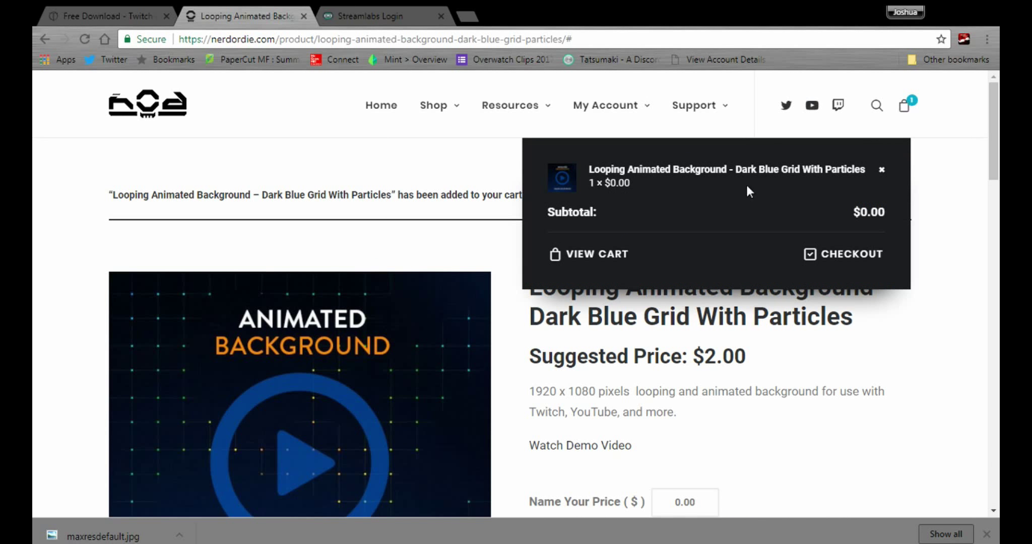
left_click(851, 253)
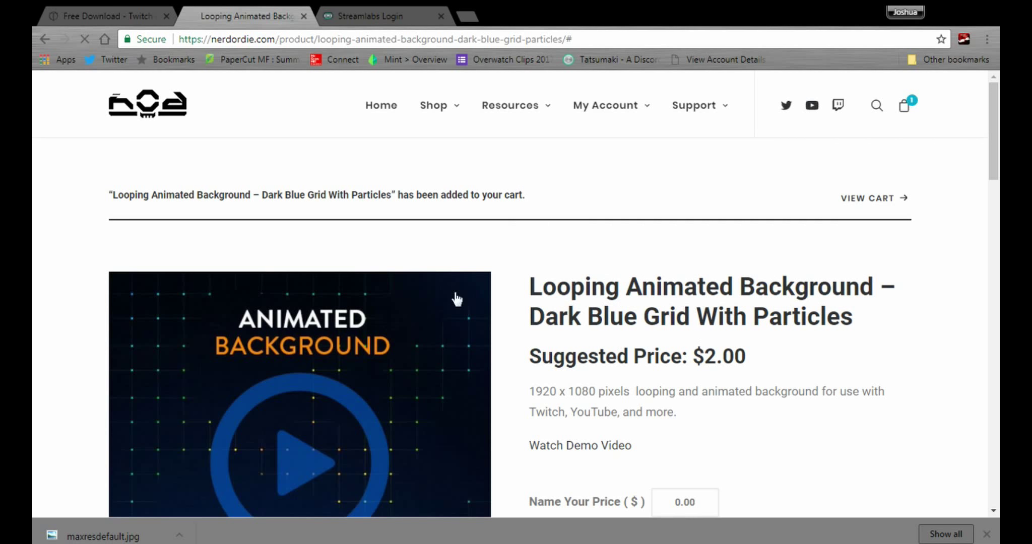
scroll(298, 269, "down", 3)
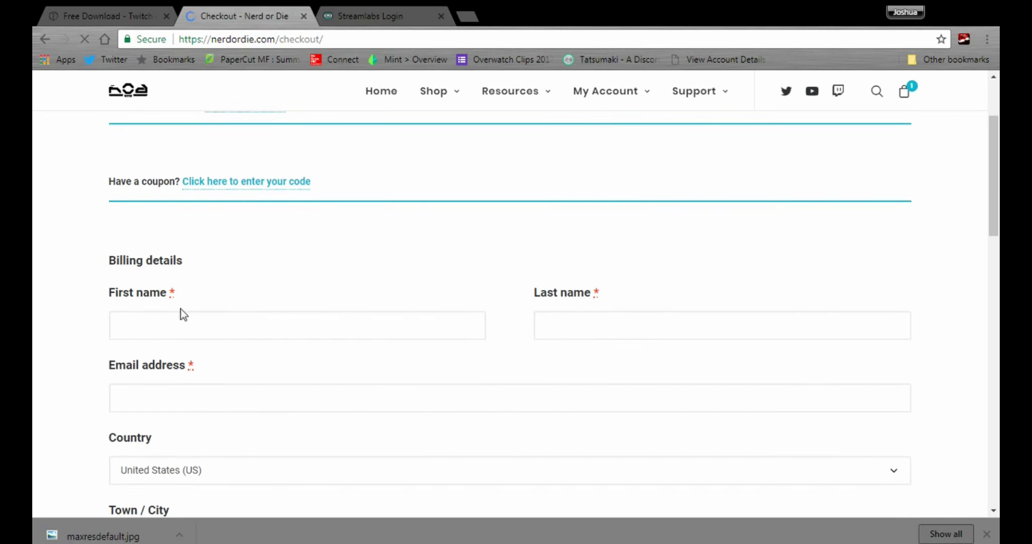
scroll(185, 314, "down", 3)
scroll(367, 274, "down", 2)
scroll(264, 409, "down", 3)
scroll(265, 409, "down", 2)
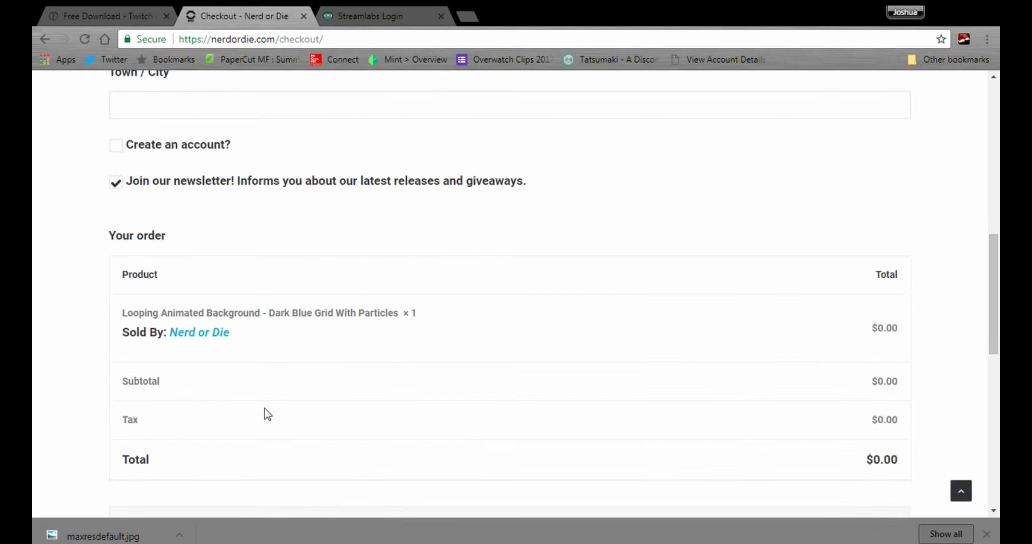
scroll(265, 408, "down", 3)
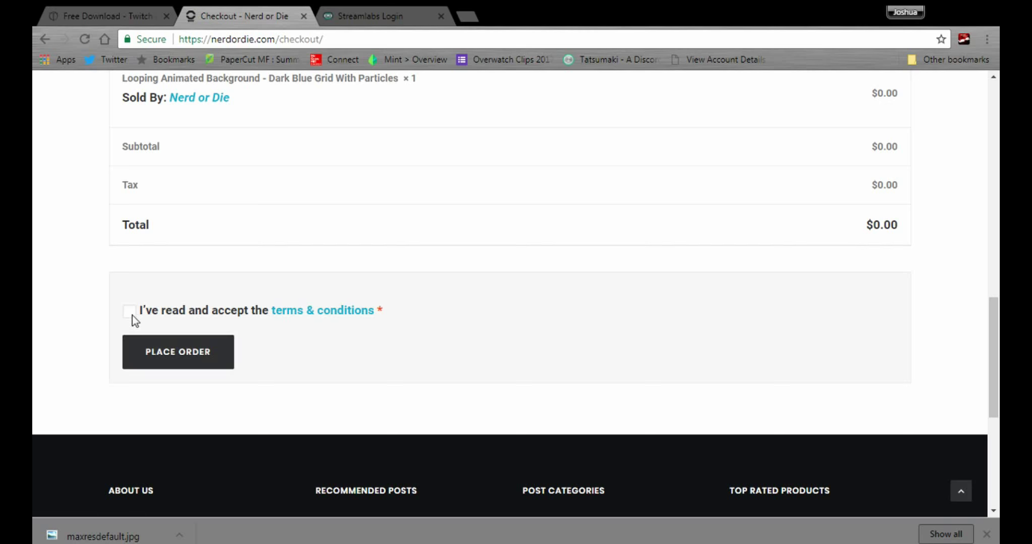
scroll(133, 322, "up", 2)
scroll(218, 314, "up", 3)
scroll(325, 266, "up", 1)
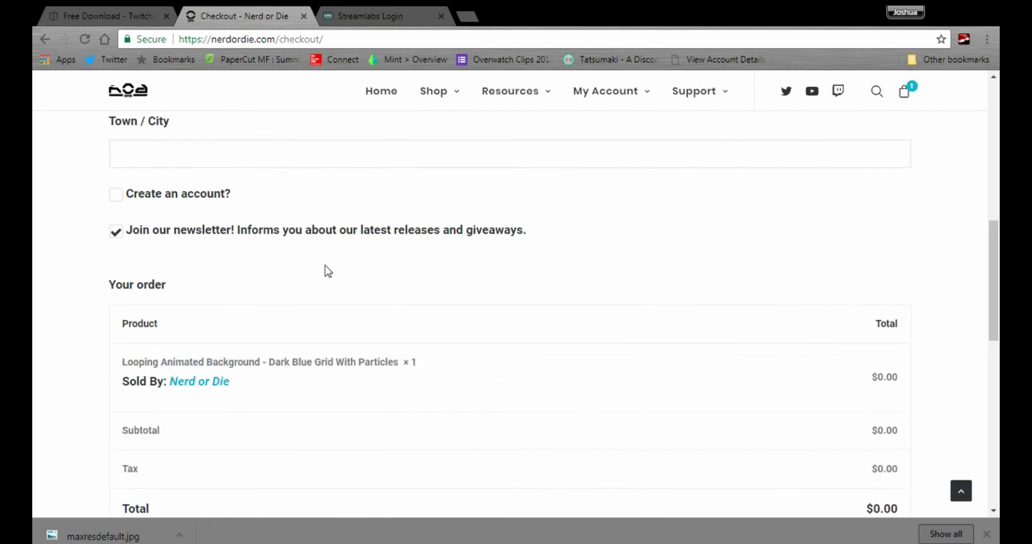
scroll(326, 265, "up", 2)
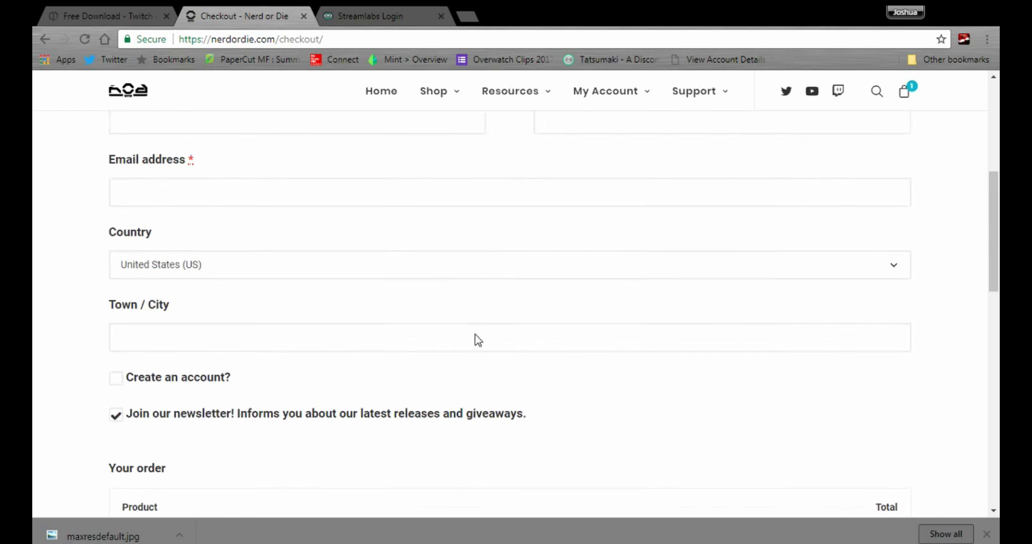
scroll(441, 285, "up", 3)
scroll(420, 371, "up", 2)
scroll(557, 403, "up", 2)
scroll(261, 392, "down", 5)
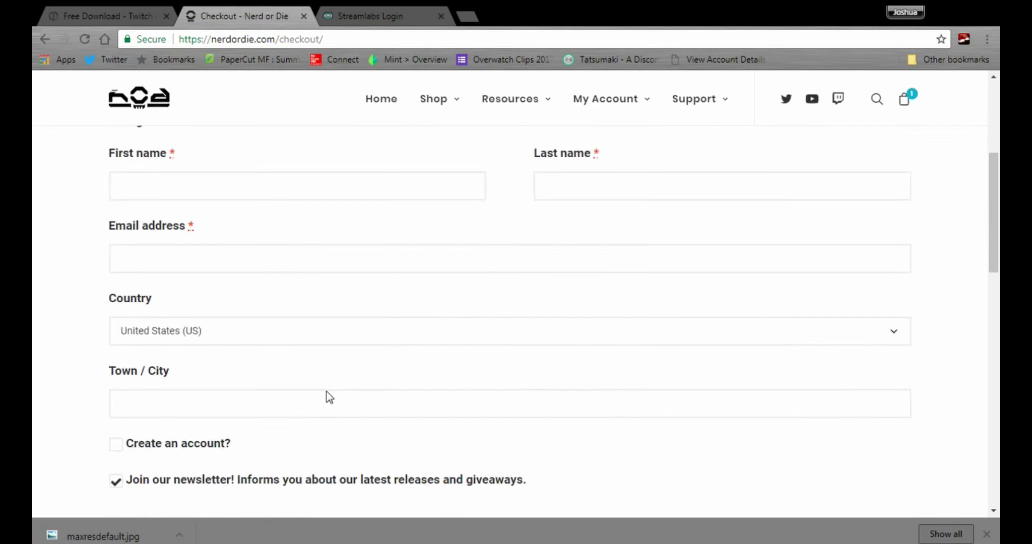
scroll(327, 391, "down", 3)
scroll(304, 391, "down", 2)
Step: Refresh the Nerd or Die checkout page, then close that tab
key("F5")
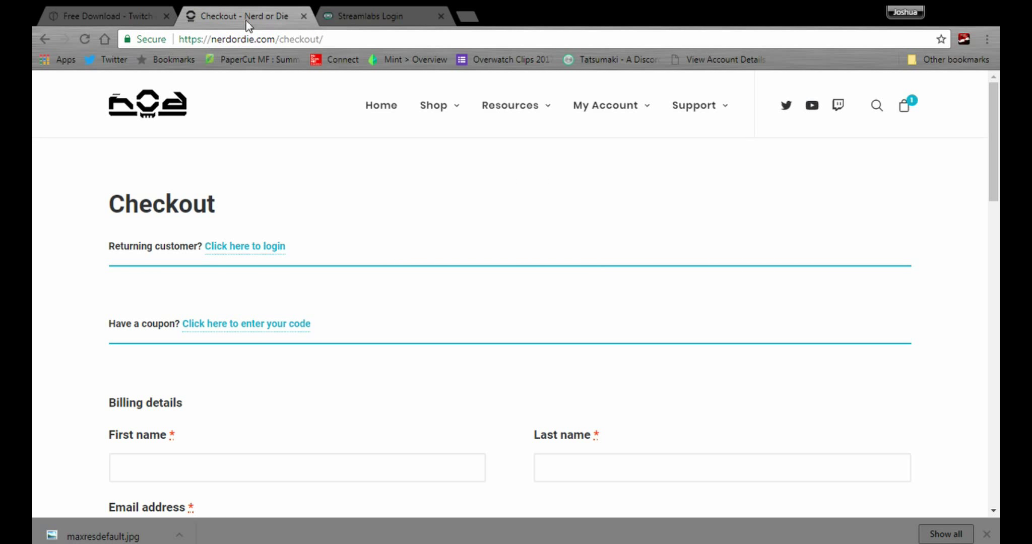
left_click(304, 16)
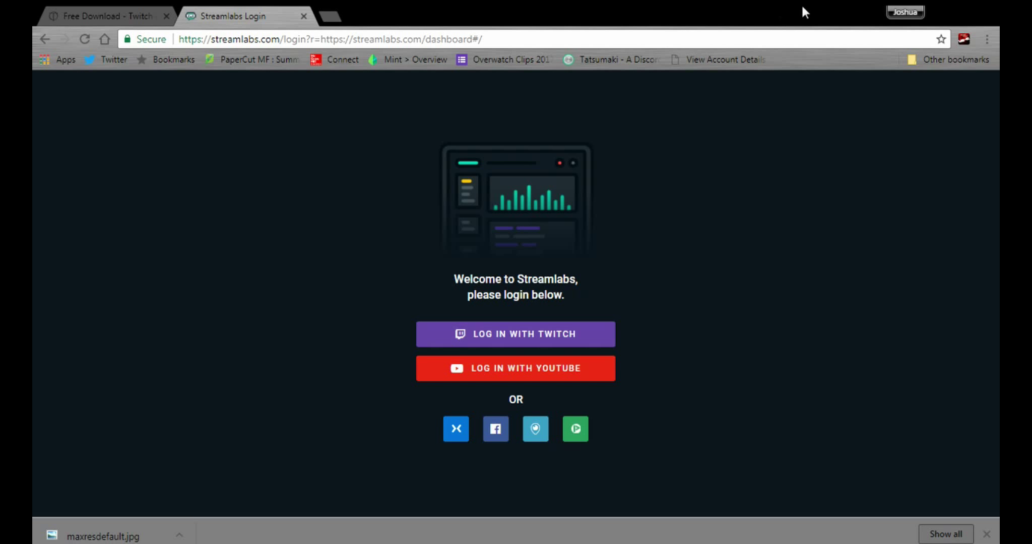
Step: Sign in to Streamlabs with Twitch and browse the dashboard
left_click(484, 339)
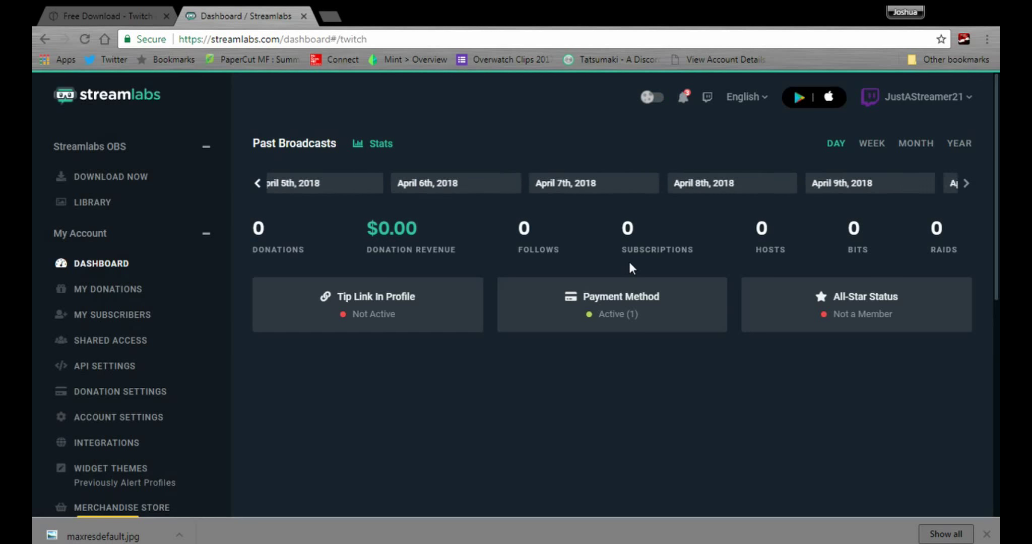
scroll(113, 294, "down", 1)
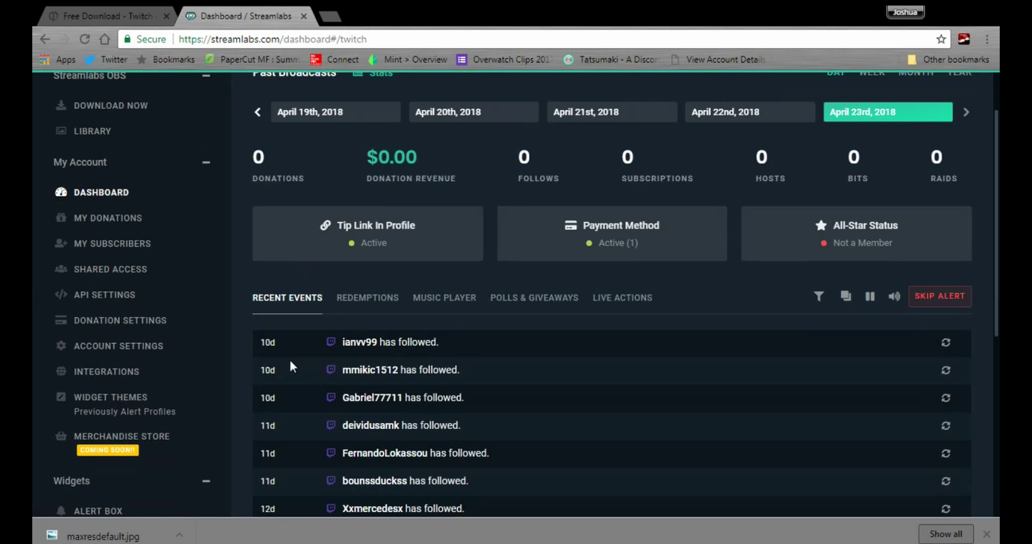
scroll(270, 369, "down", 2)
scroll(90, 395, "down", 1)
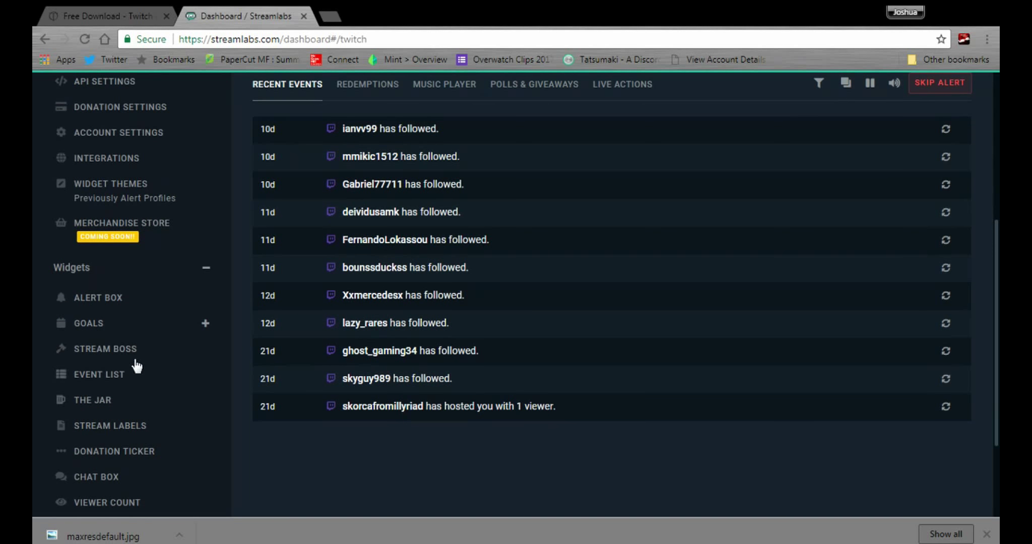
scroll(386, 407, "down", 1)
scroll(261, 419, "down", 1)
scroll(261, 419, "down", 1)
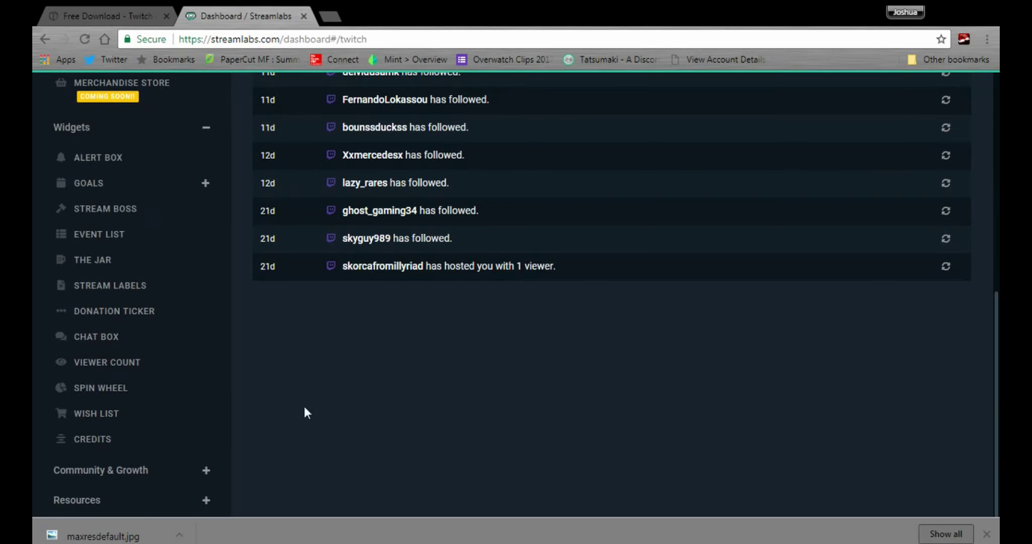
scroll(105, 241, "up", 2)
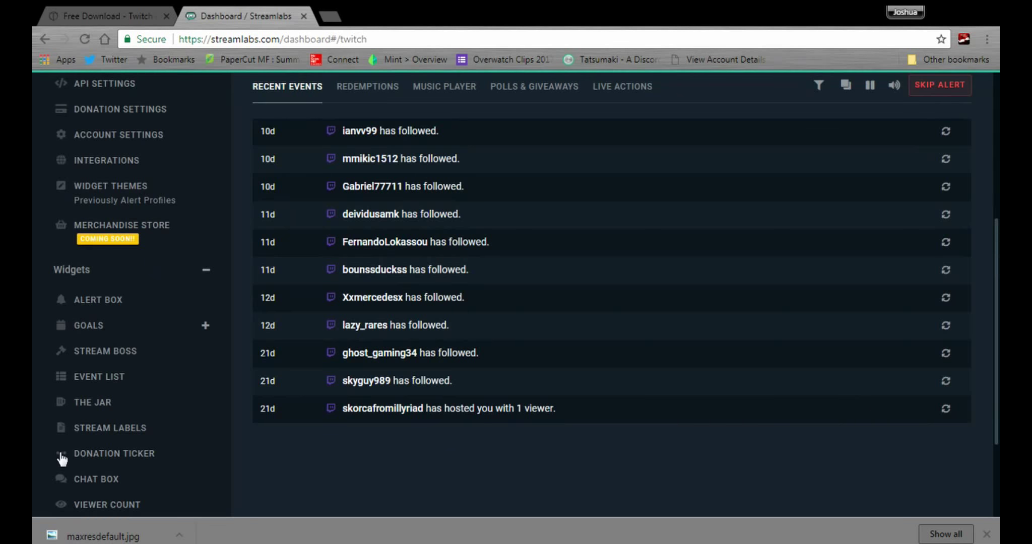
scroll(61, 460, "up", 1)
scroll(636, 476, "up", 2)
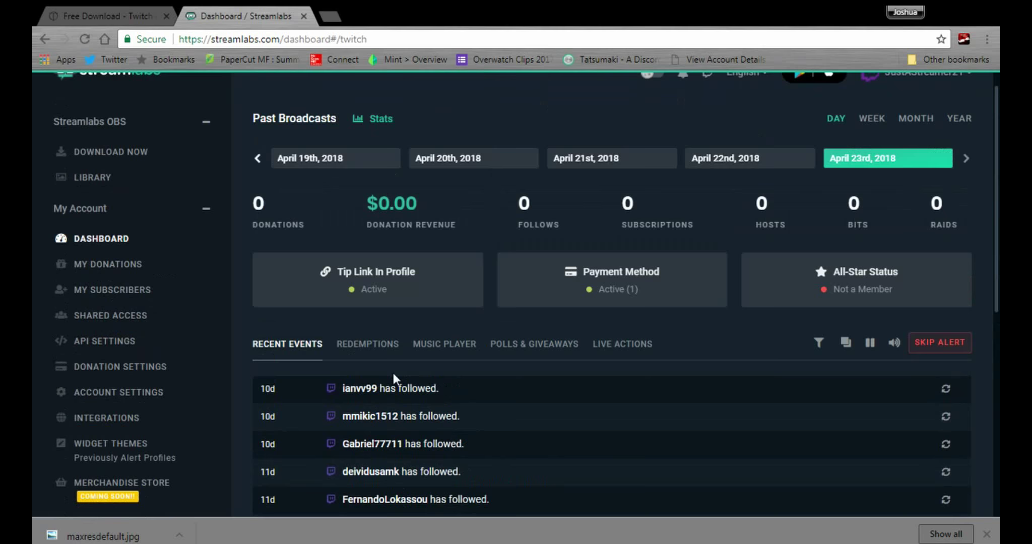
scroll(564, 484, "down", 2)
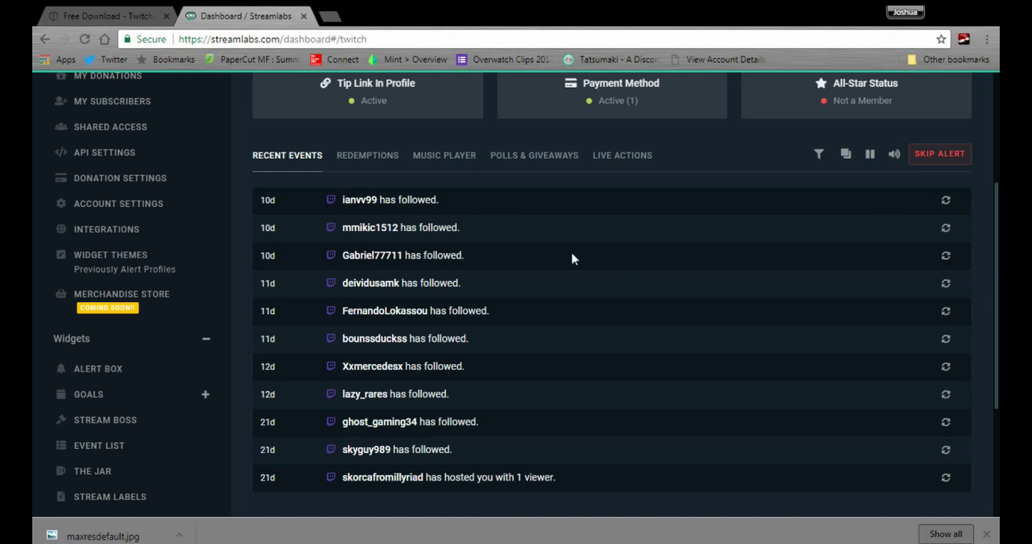
scroll(712, 171, "up", 3)
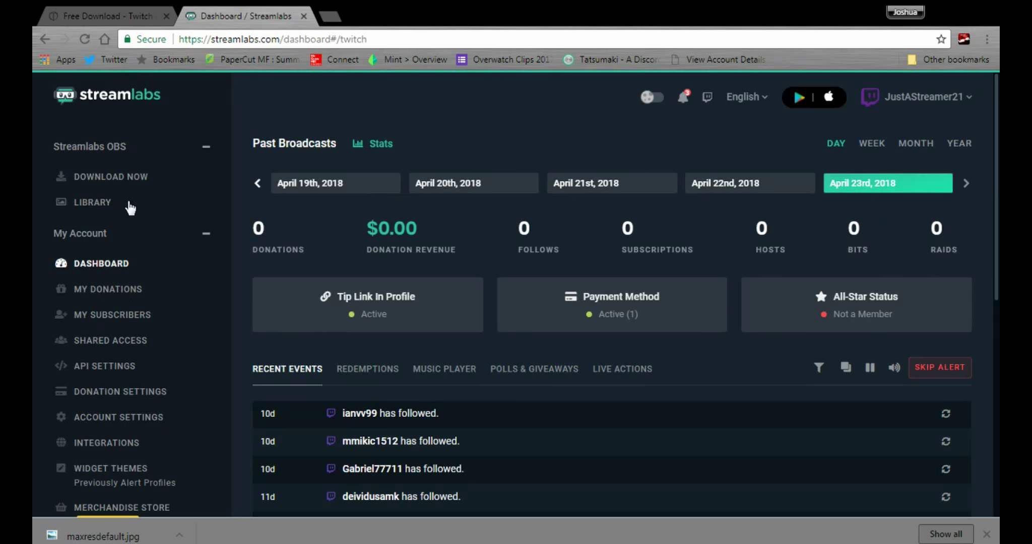
scroll(161, 209, "down", 2)
scroll(161, 217, "down", 1)
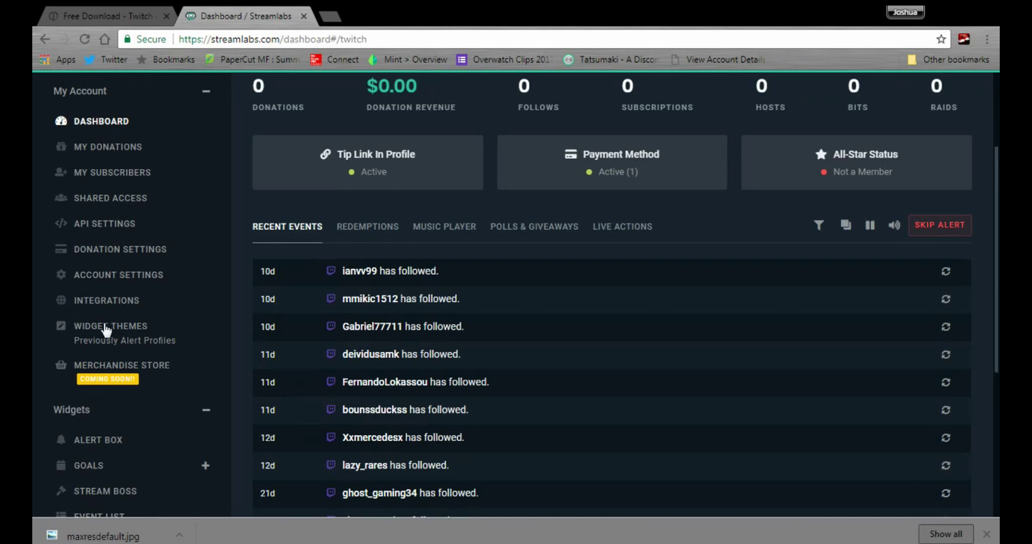
scroll(83, 288, "up", 1)
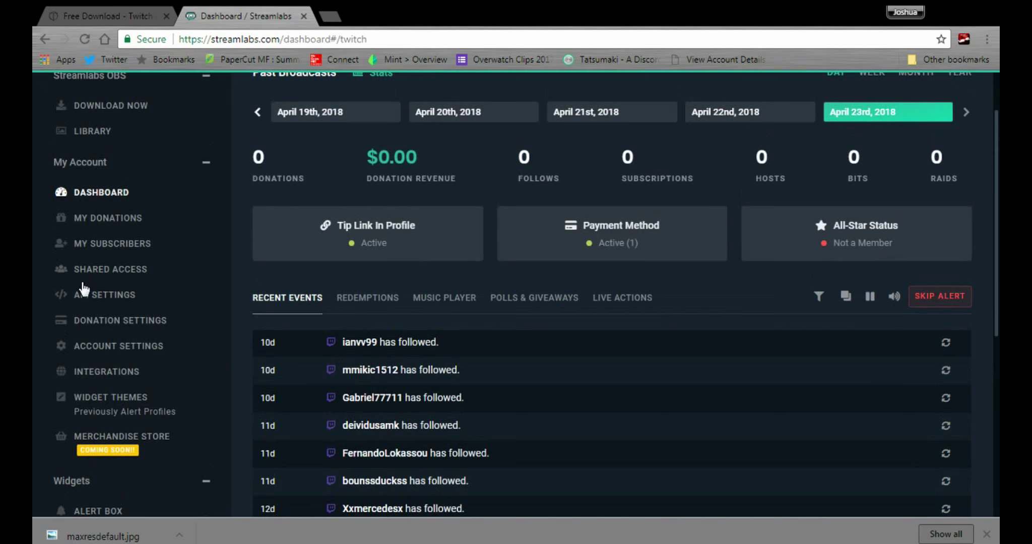
scroll(80, 318, "up", 1)
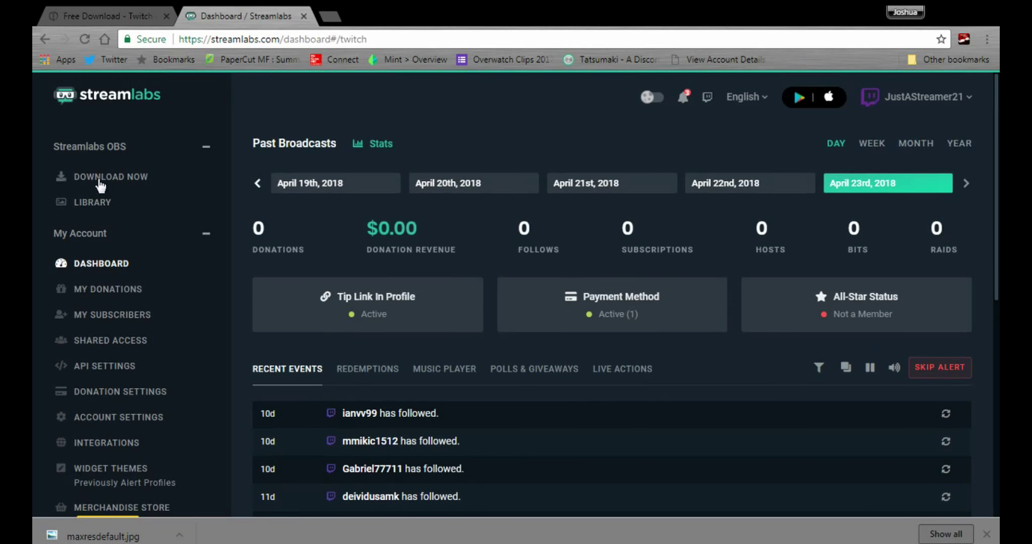
left_click_drag(126, 147, 118, 149)
Step: Download the Streamlabs OBS installer and close the Streamlabs dashboard tab
left_click(118, 153)
left_click(99, 179)
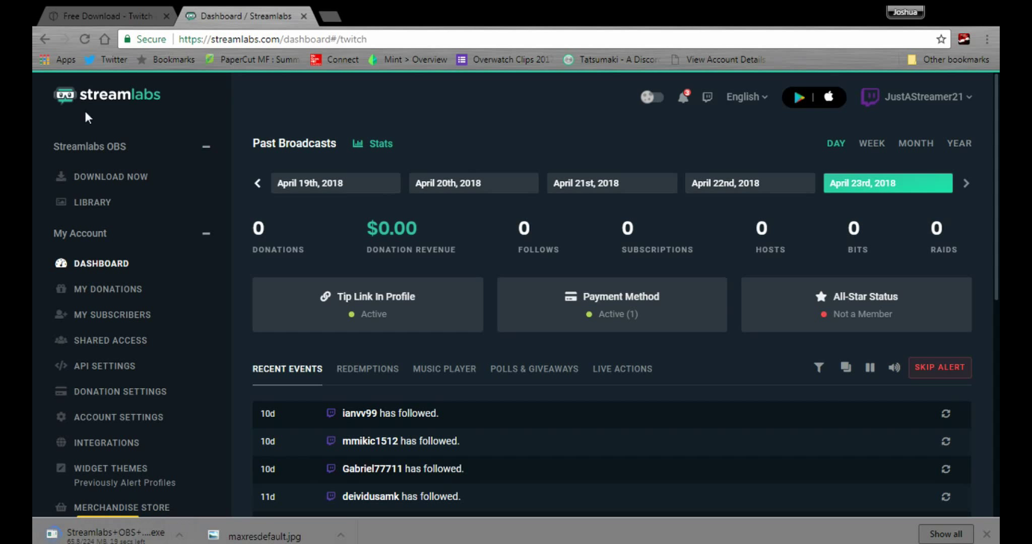
left_click(304, 16)
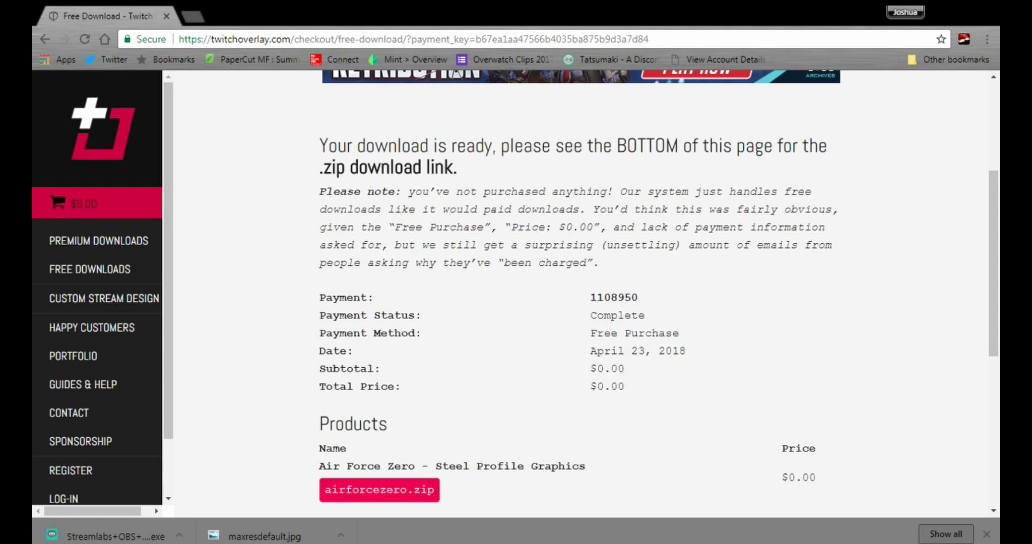
Step: Alt+Tab to the Streamlabs OBS window showing the Mint Dusk collection
key("alt+Tab")
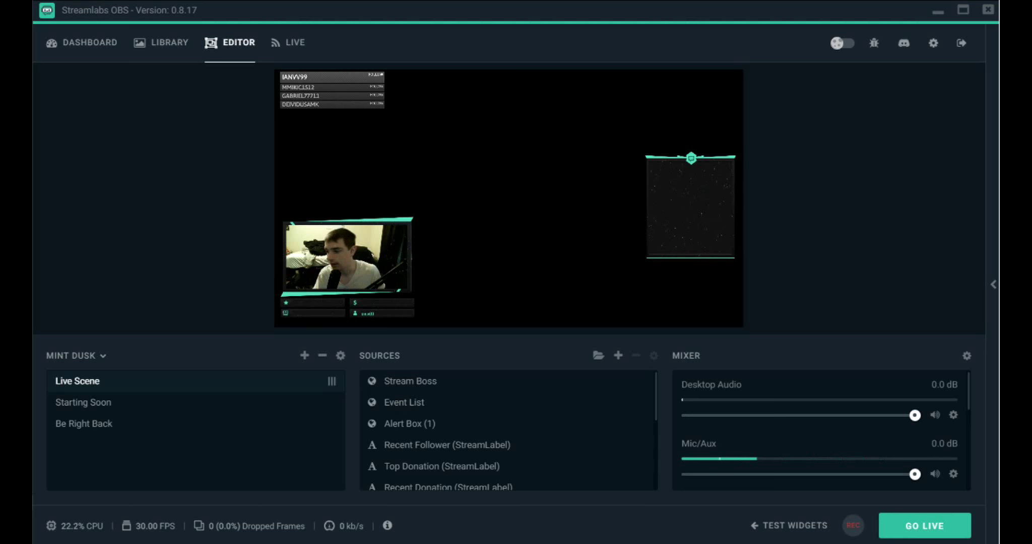
Step: Open the Vampire overlay's details page from the Library
left_click(170, 42)
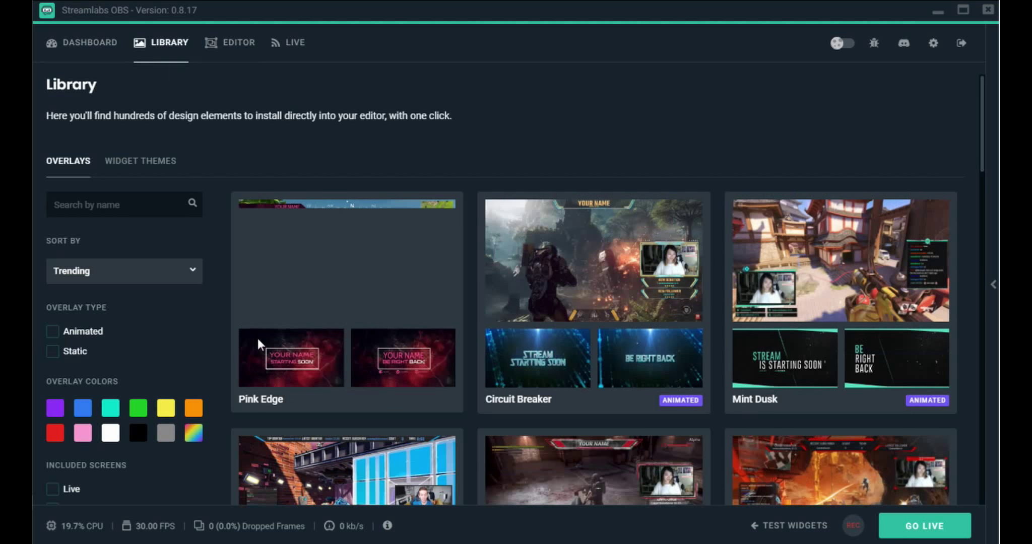
scroll(282, 318, "down", 2)
scroll(282, 318, "down", 2)
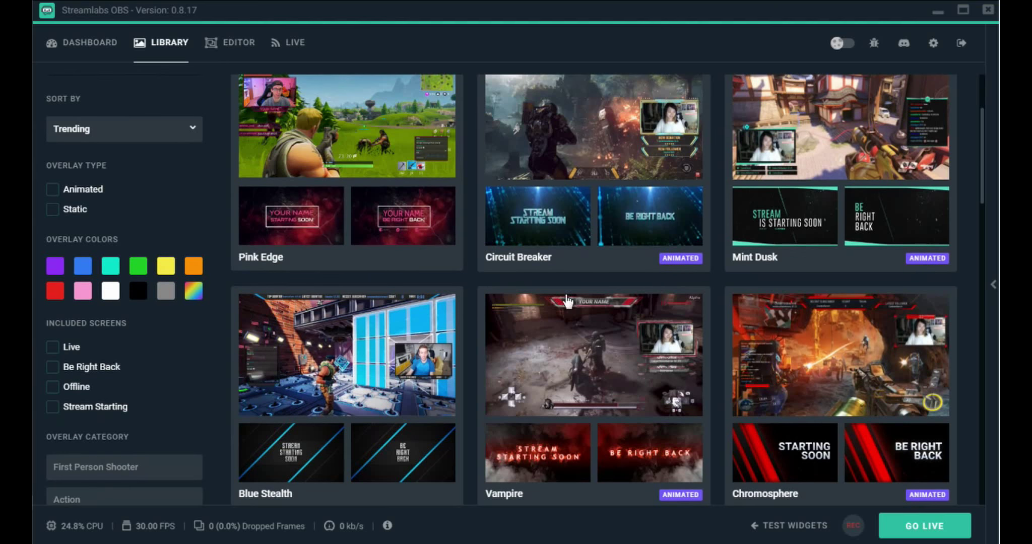
scroll(484, 322, "down", 2)
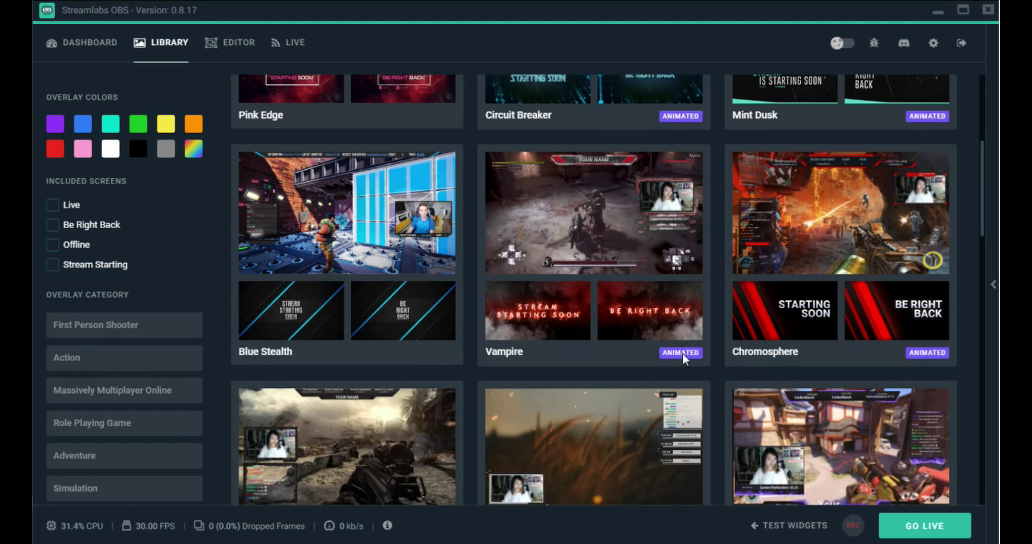
left_click(607, 235)
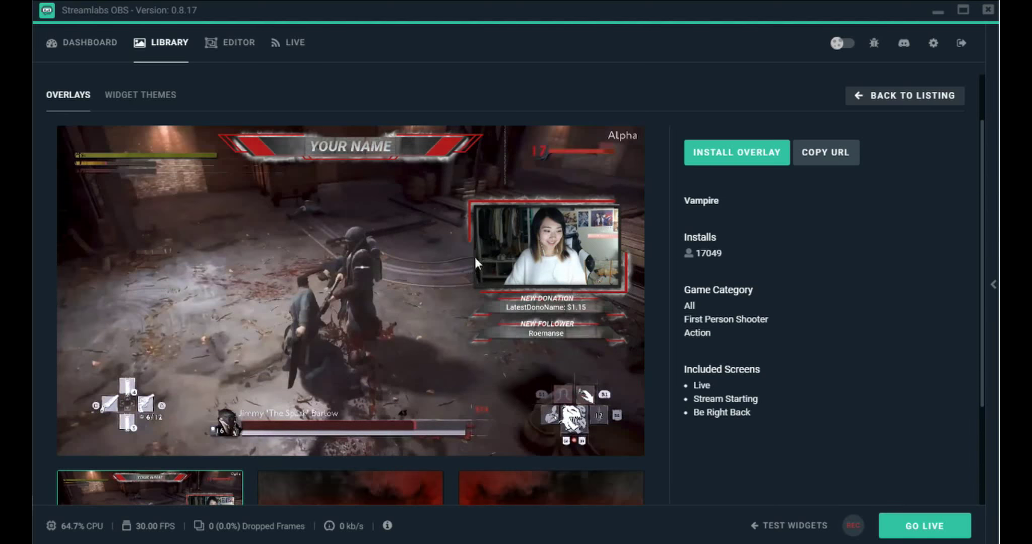
scroll(474, 255, "down", 3)
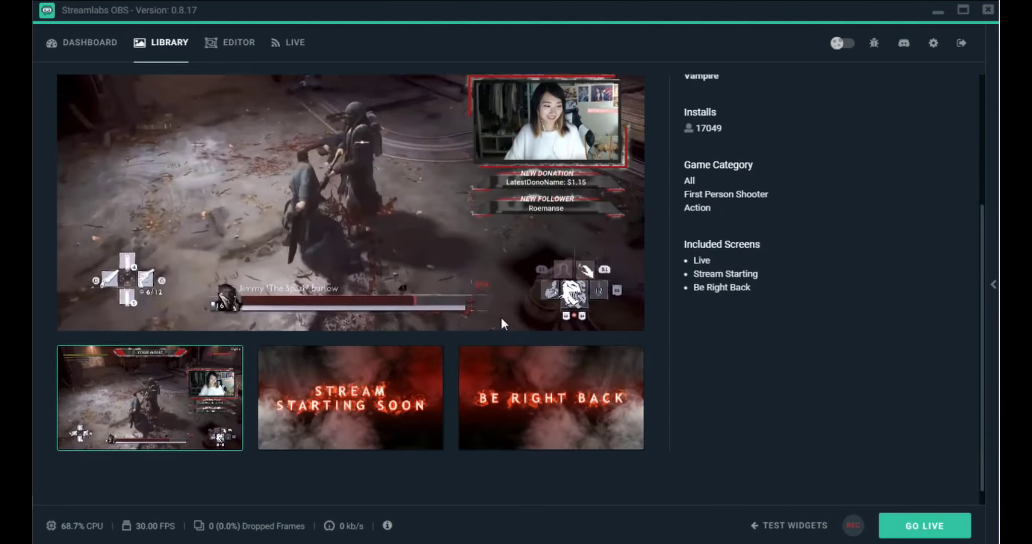
scroll(501, 315, "up", 5)
scroll(319, 303, "down", 1)
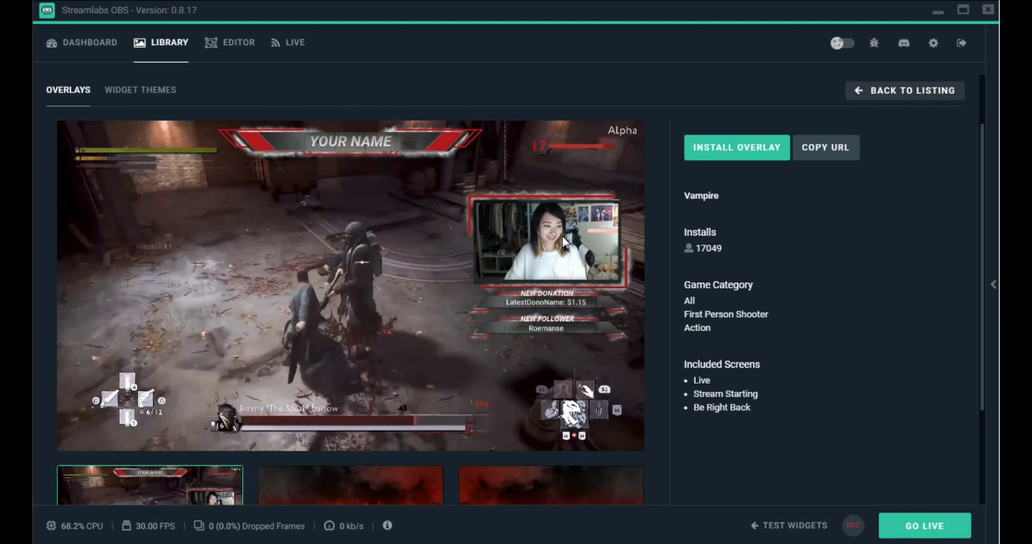
scroll(621, 308, "down", 3)
scroll(589, 251, "up", 3)
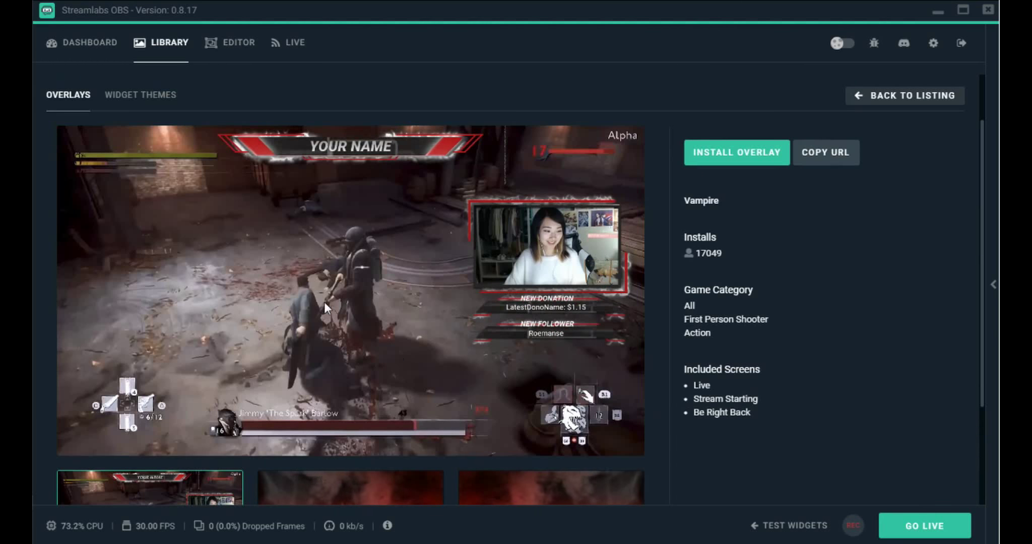
scroll(366, 283, "down", 3)
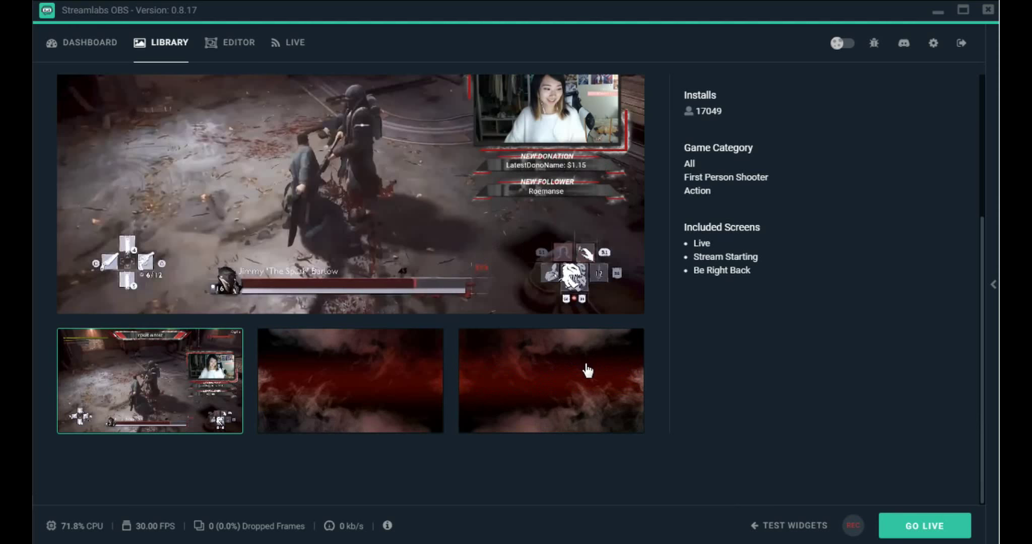
scroll(674, 414, "up", 1)
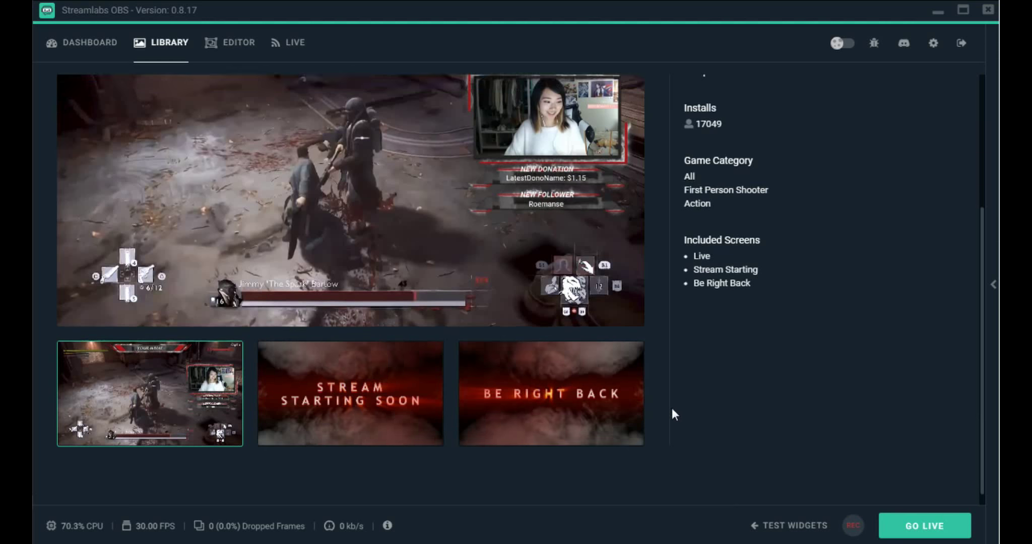
scroll(674, 414, "up", 5)
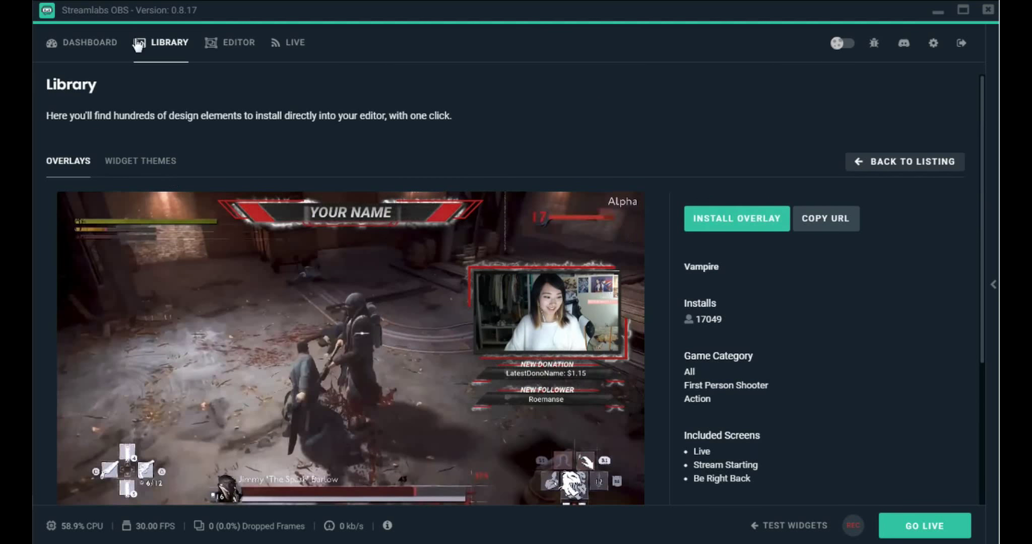
scroll(362, 391, "down", 1)
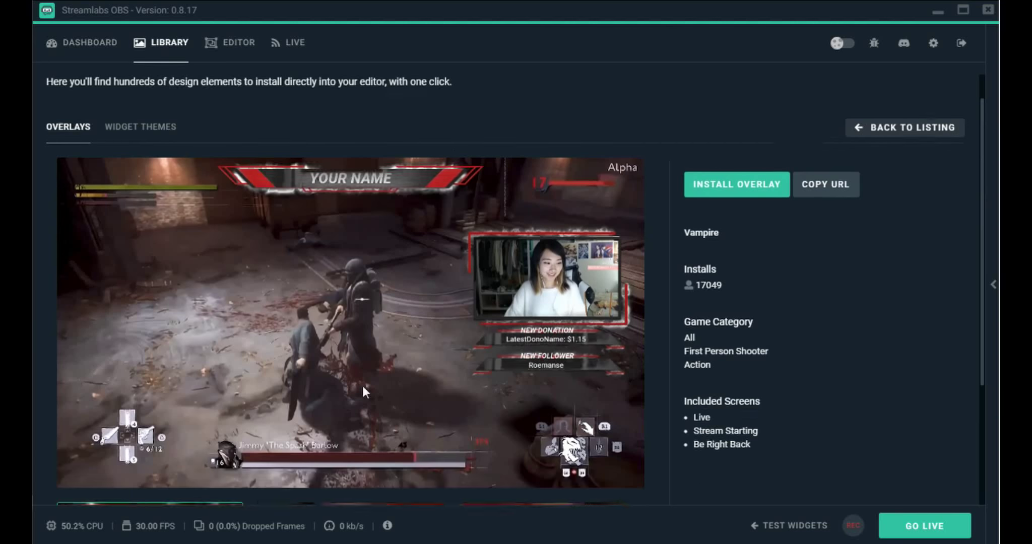
scroll(362, 391, "down", 3)
scroll(726, 242, "up", 5)
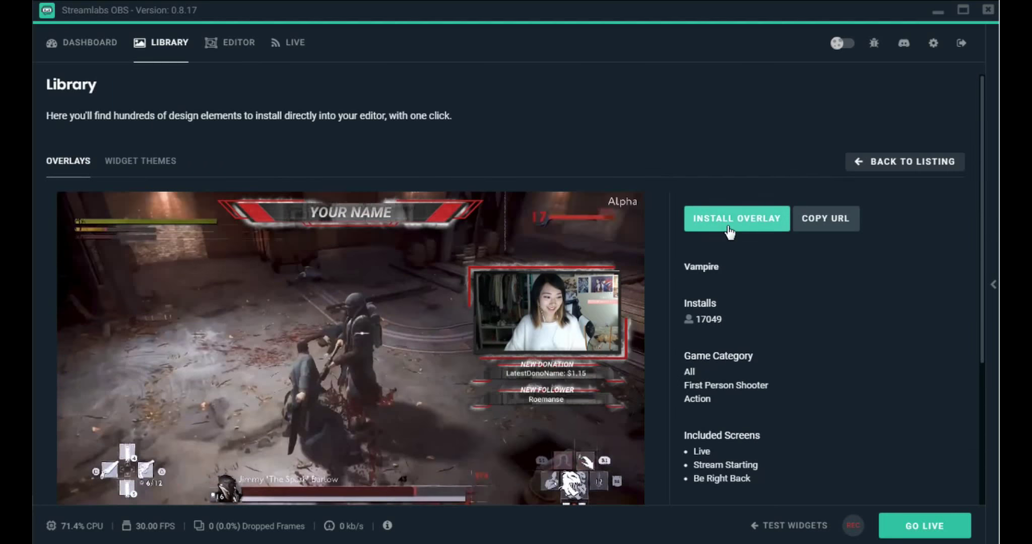
Step: Start installing the Vampire overlay
left_click(730, 229)
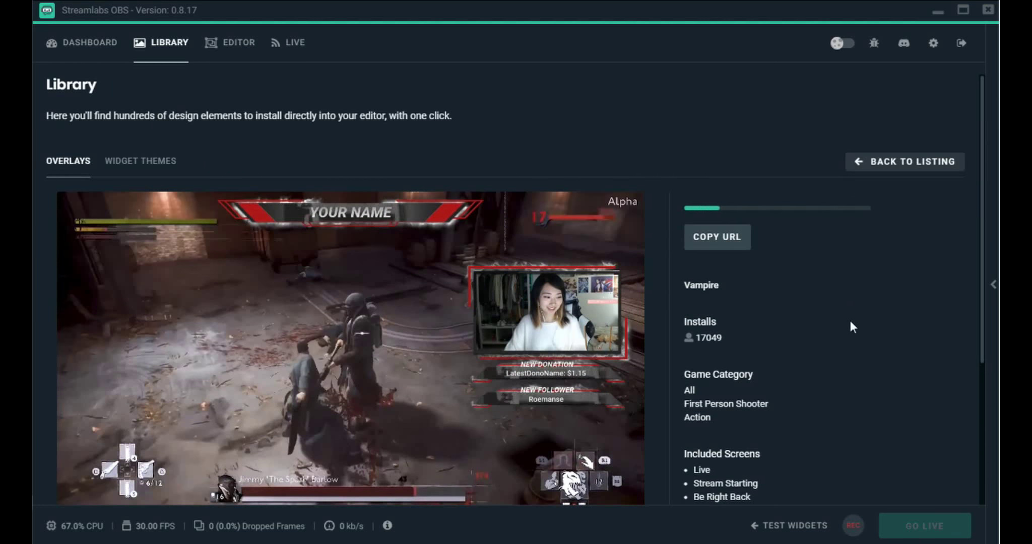
Step: Return to the editor and preview the Vampire Live Scene and Intermission scenes
left_click(898, 167)
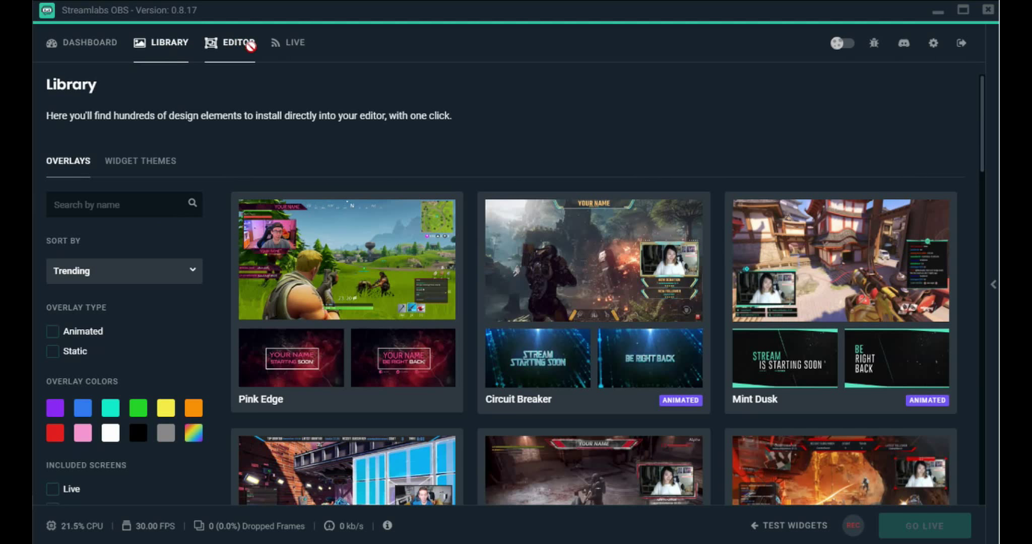
left_click(223, 47)
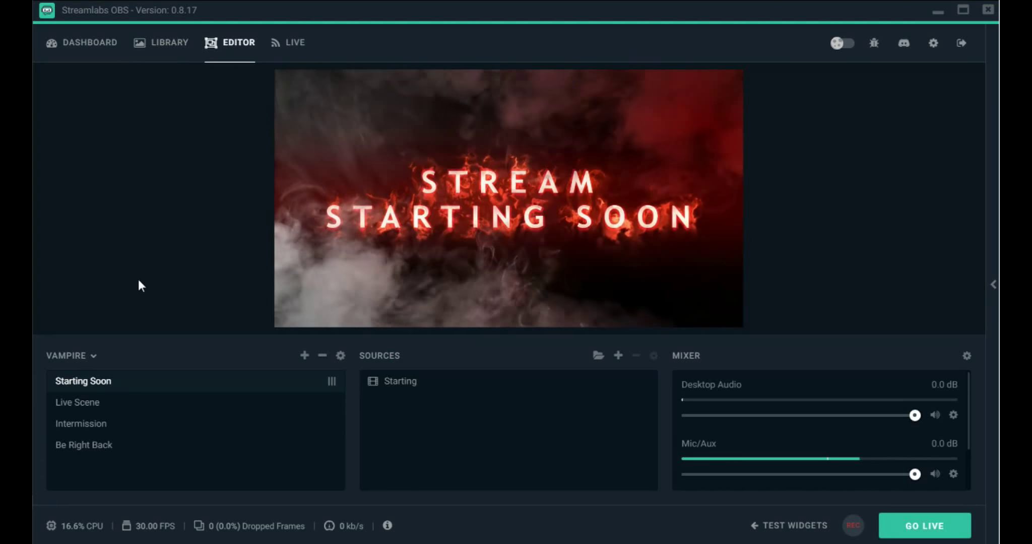
left_click(78, 402)
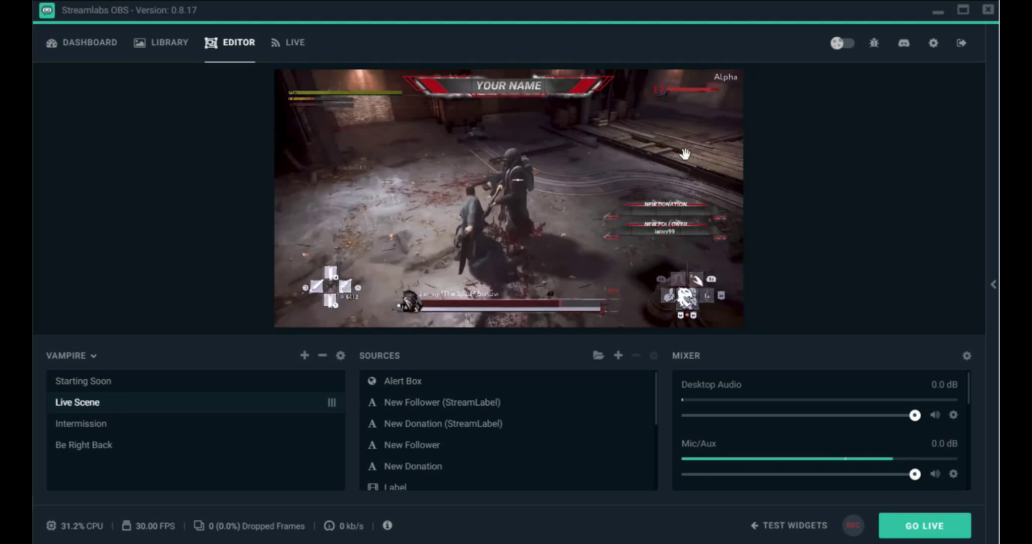
left_click(80, 423)
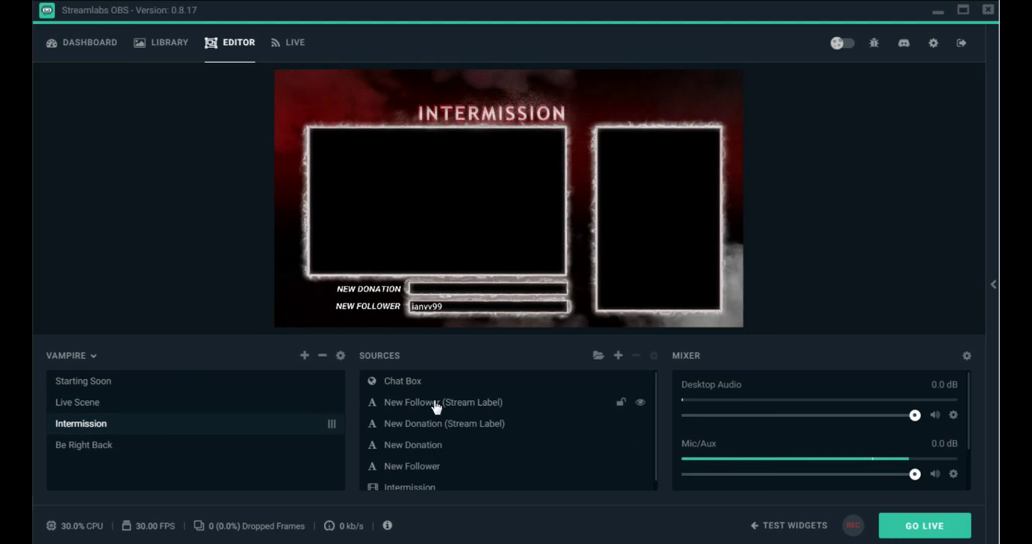
scroll(419, 451, "down", 1)
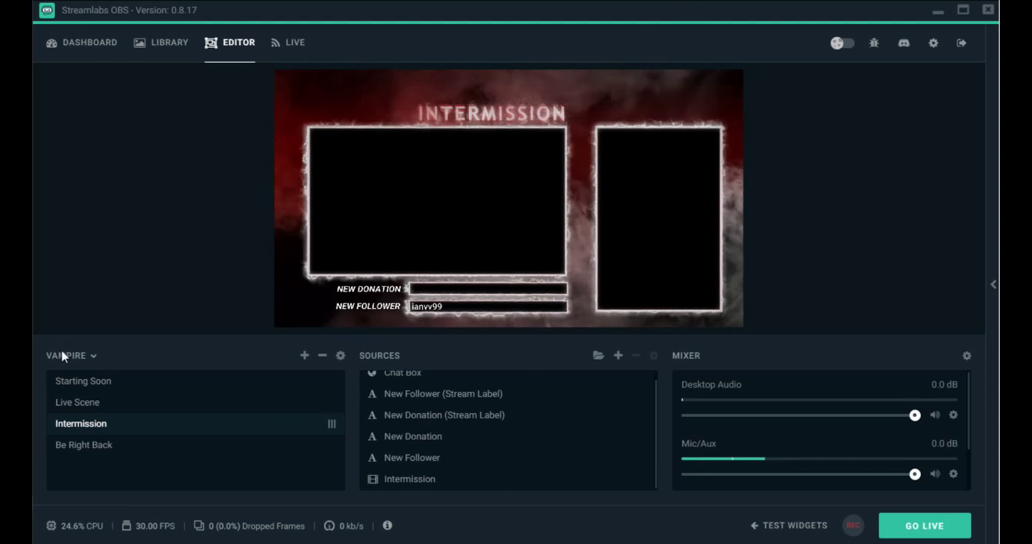
Step: Switch to Hydrogen Flare, then Overwatch Electric (previewing Intermission), then Mint Dusk
left_click(94, 356)
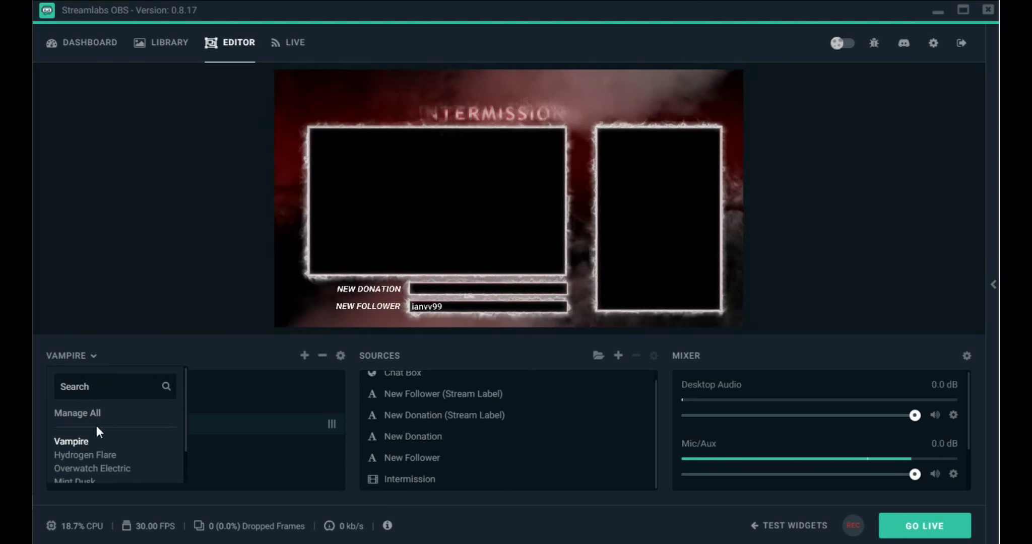
scroll(95, 423, "down", 2)
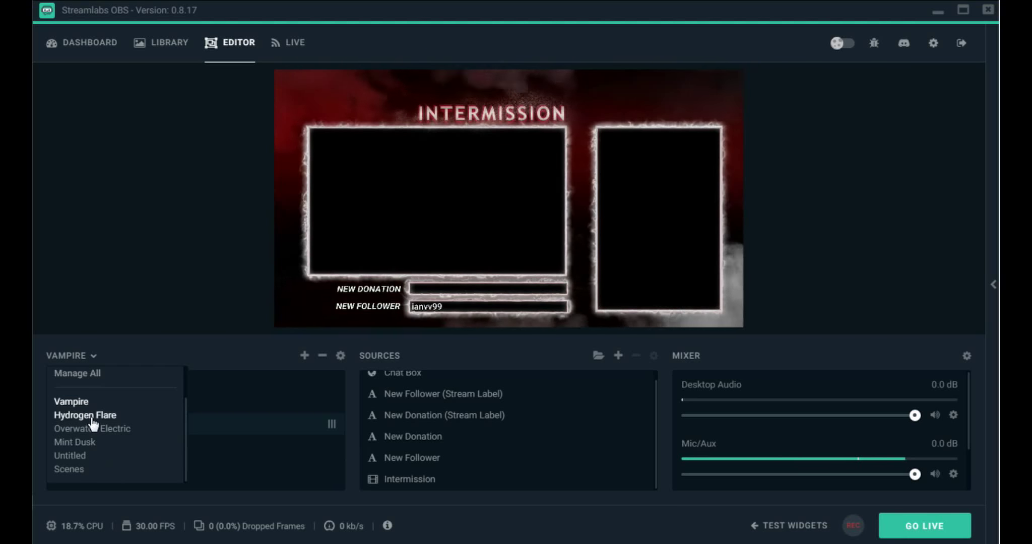
left_click(85, 415)
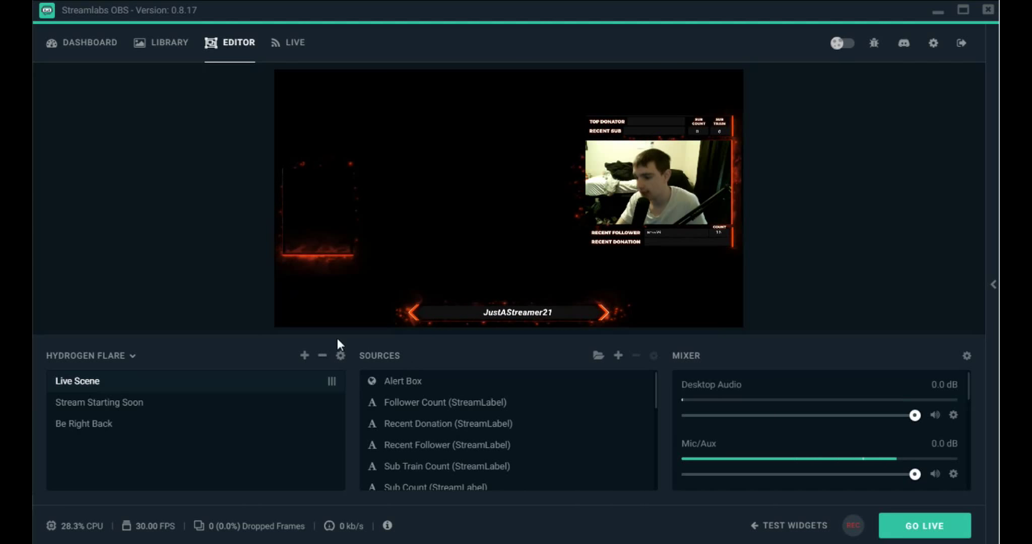
left_click(133, 357)
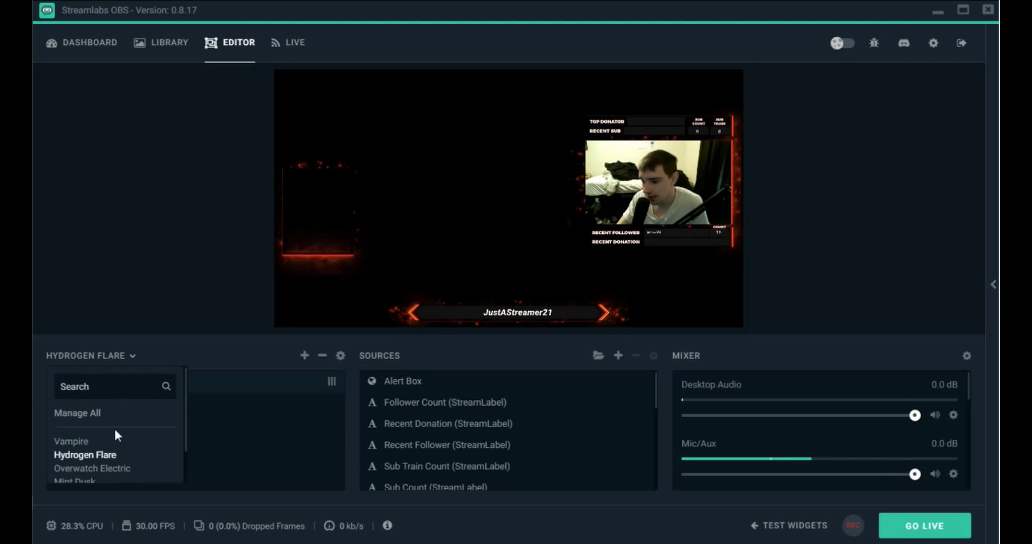
left_click(92, 468)
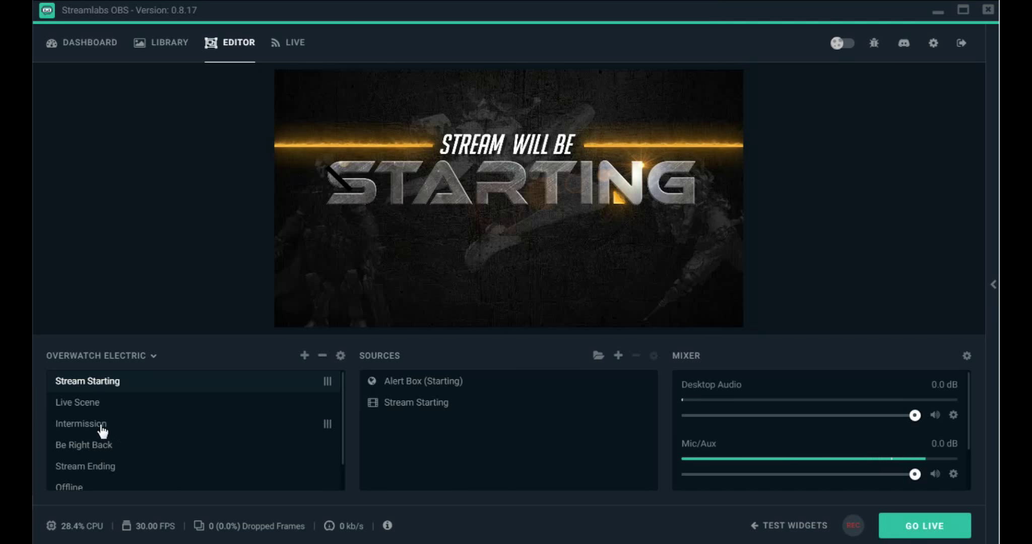
left_click(81, 424)
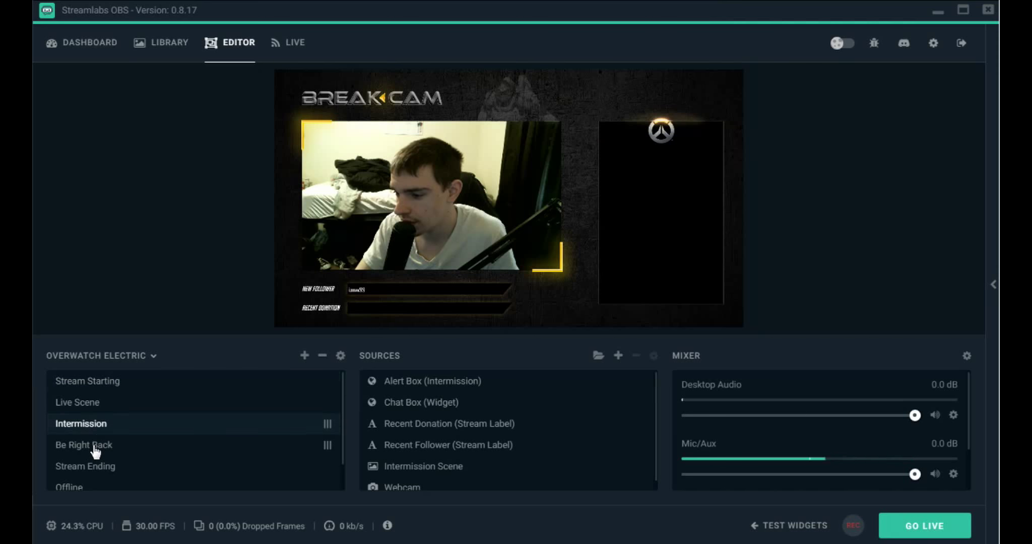
left_click(96, 355)
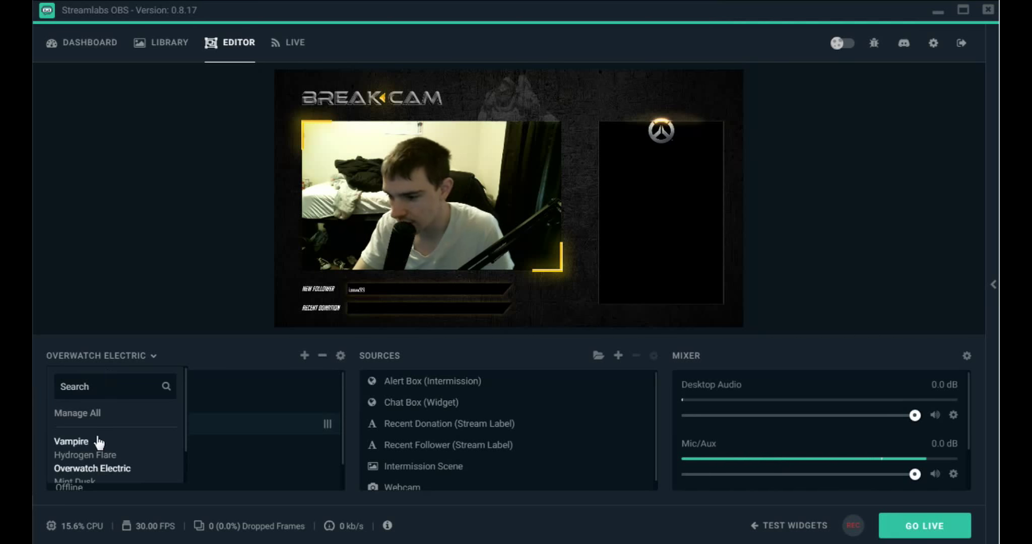
scroll(89, 419, "down", 2)
left_click(77, 442)
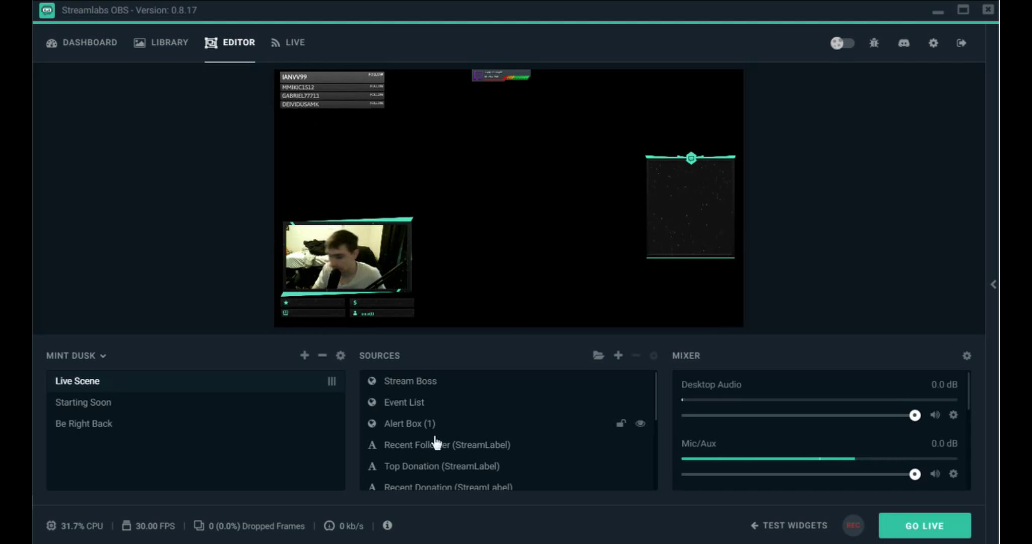
left_click(66, 359)
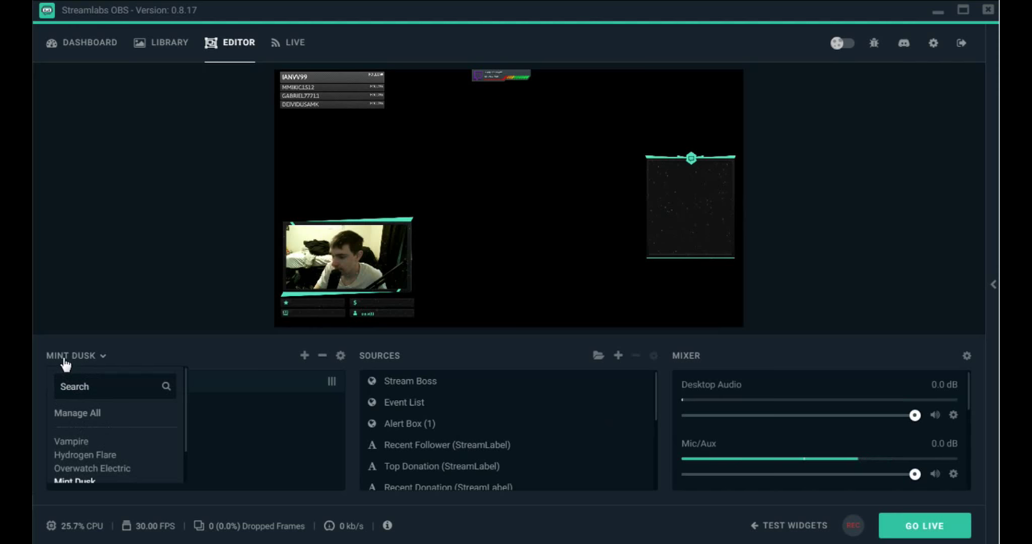
scroll(79, 475, "down", 2)
Step: Switch to the plain Scenes collection with its single blank Scene
left_click(70, 470)
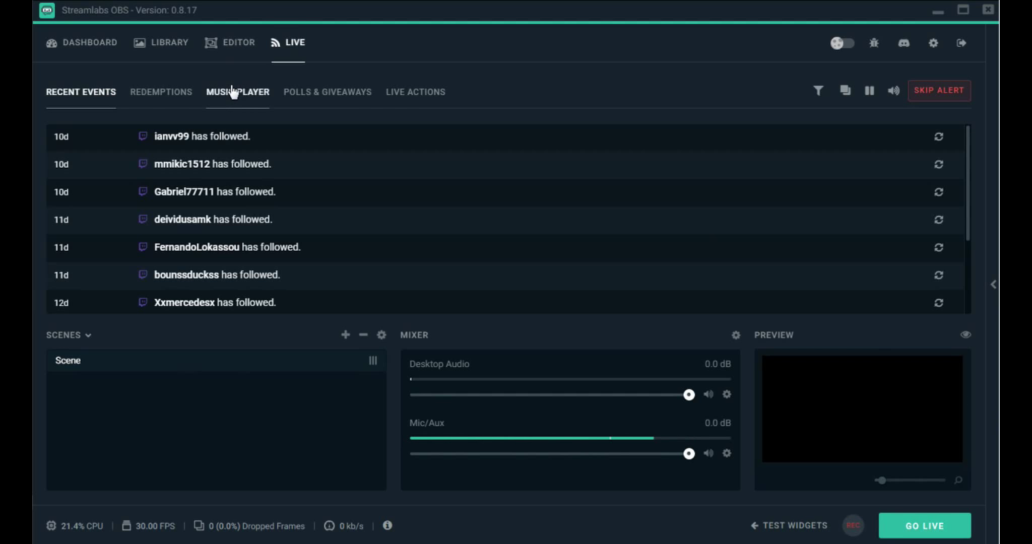
Step: Leave the live events view for the Dashboard page
left_click(90, 42)
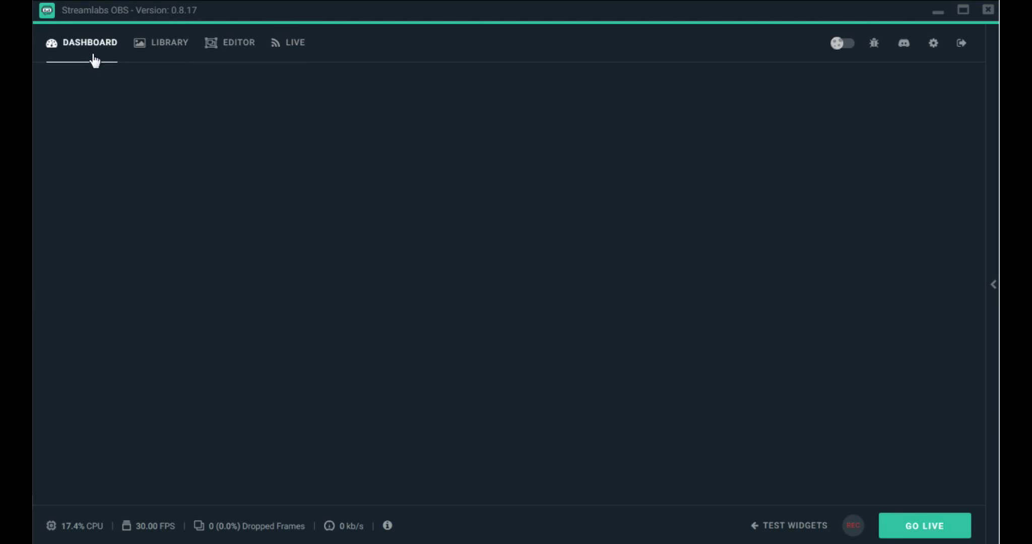